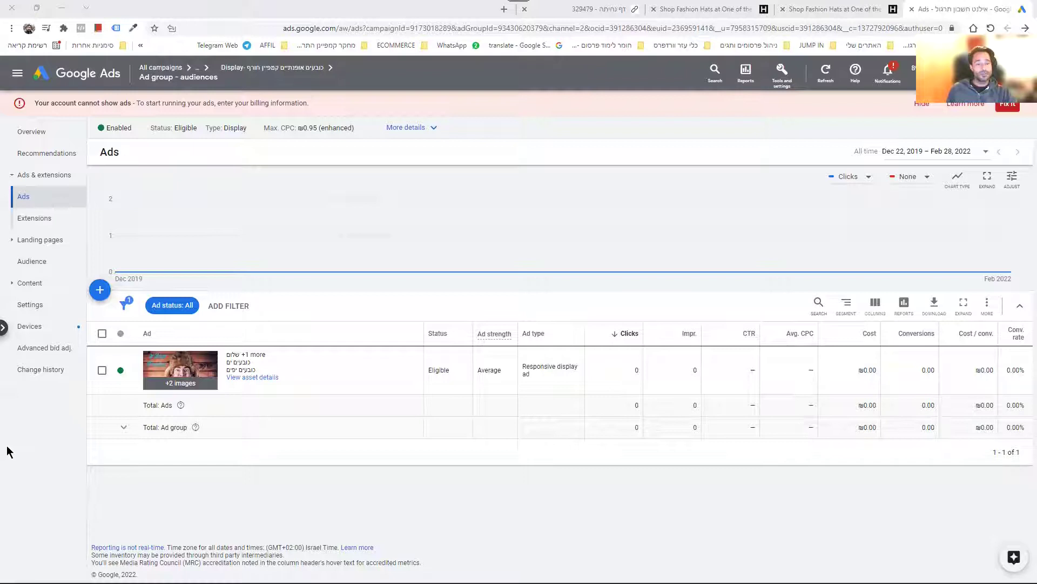
Step: Show and hide the campaign list, then view the '329479 - דף נחיתה' hats landing page tab
left_click(2, 327)
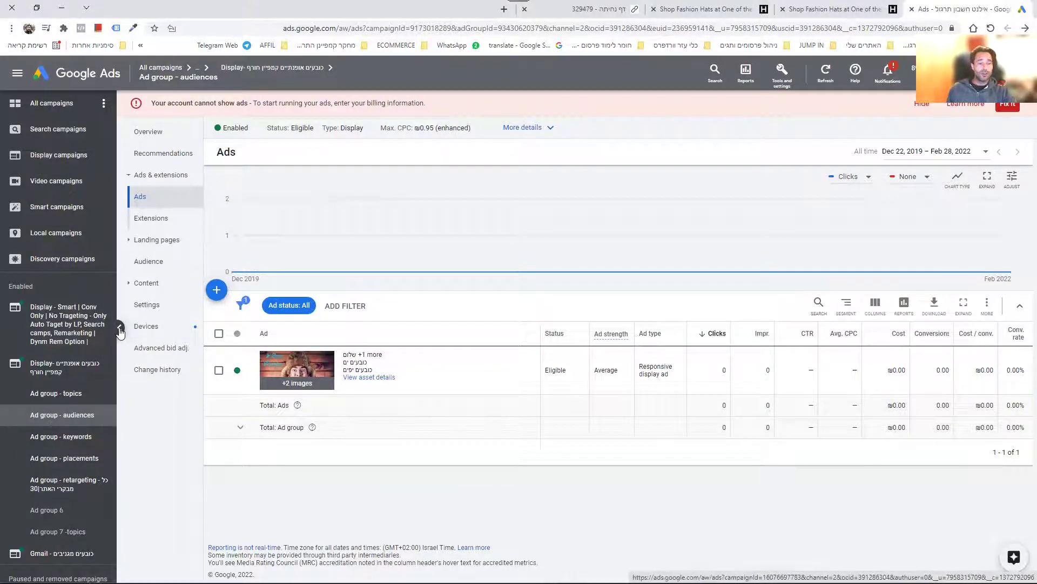
left_click(120, 328)
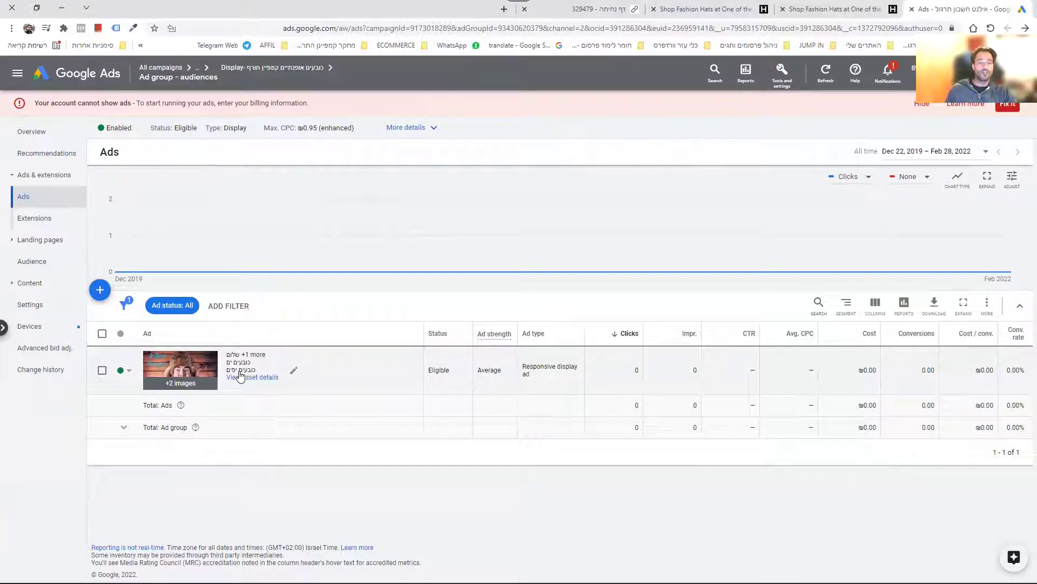
left_click(627, 14)
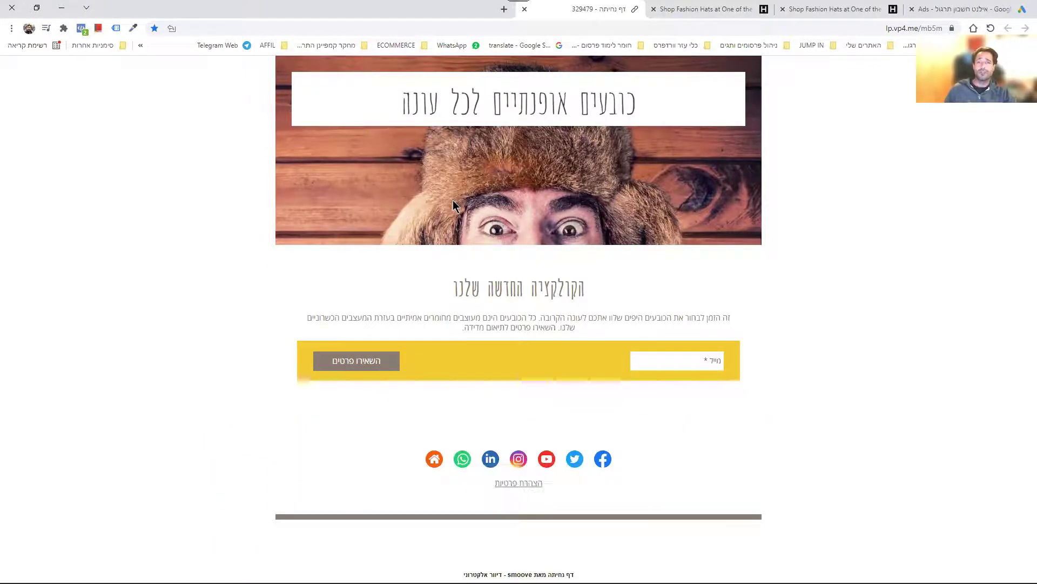
Step: Copy the hats.com site address after dismissing its best-sellers popup, then return to Google Ads
left_click(822, 9)
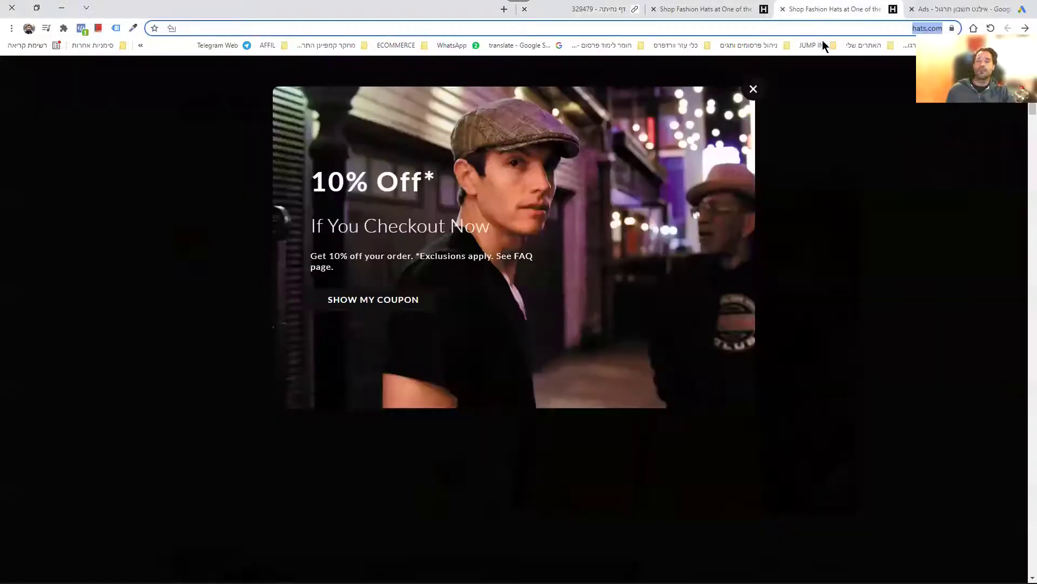
left_click(771, 13)
left_click(728, 131)
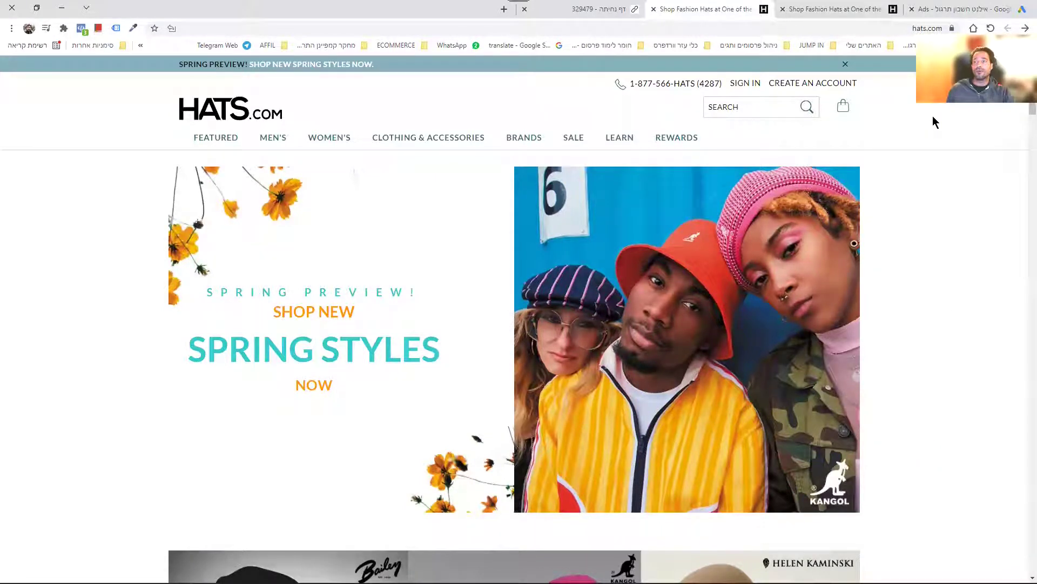
left_click(905, 32)
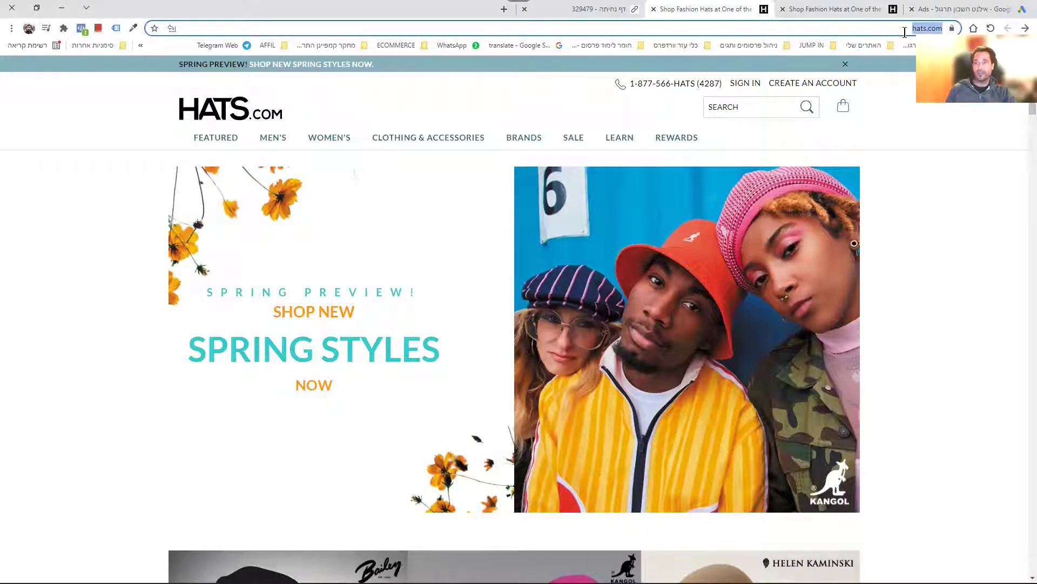
right_click(905, 33)
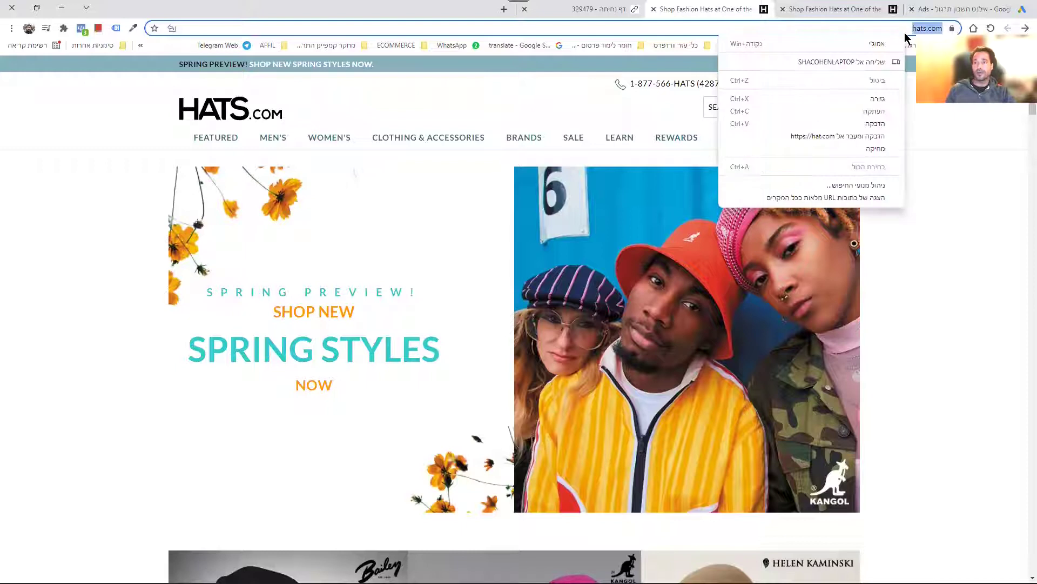
left_click(876, 111)
left_click(961, 10)
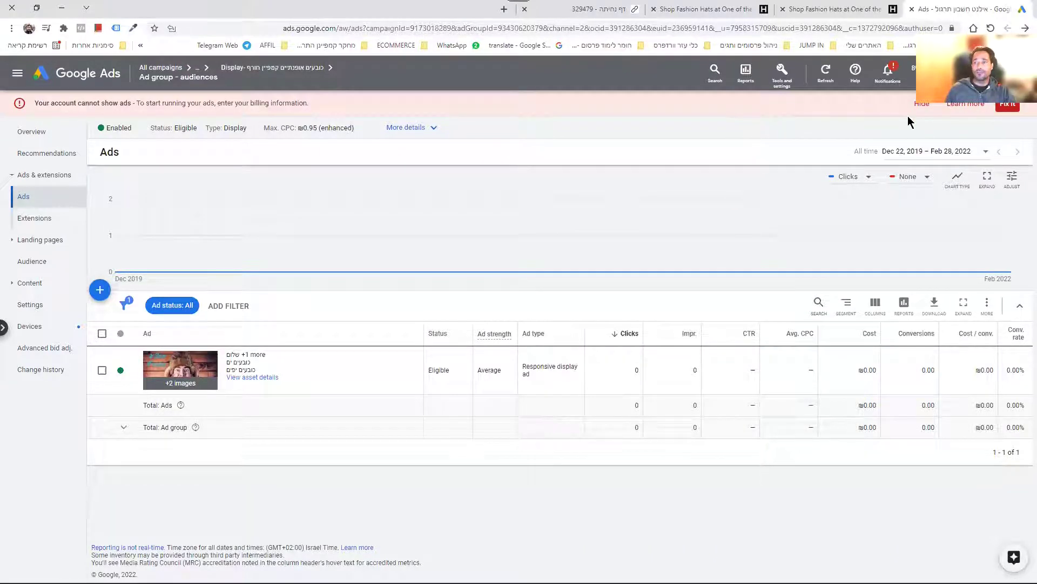
Step: Dismiss the billing banner and go to Audience manager's Custom segments list
left_click(922, 104)
left_click(782, 73)
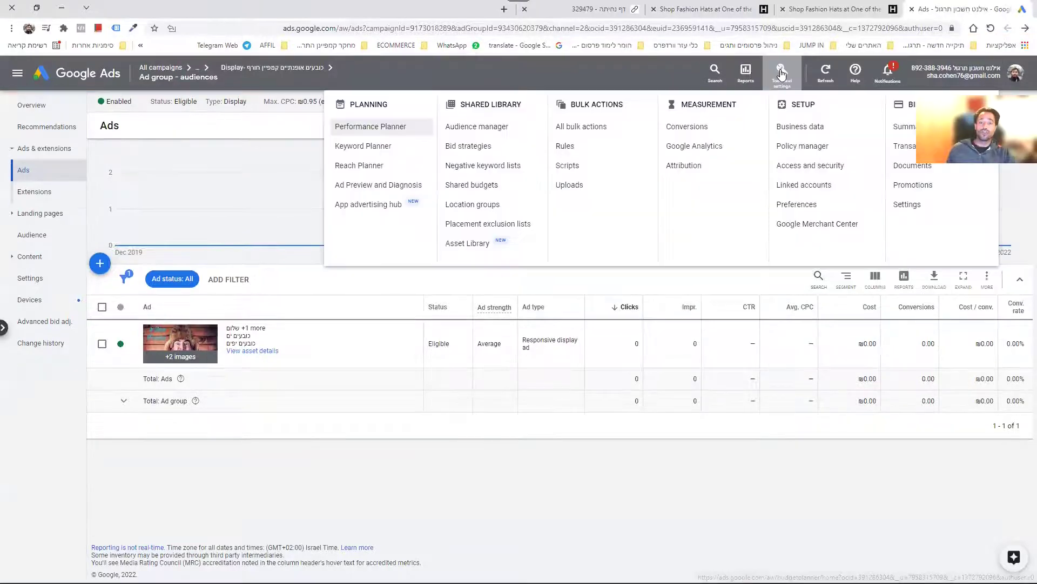
left_click(472, 127)
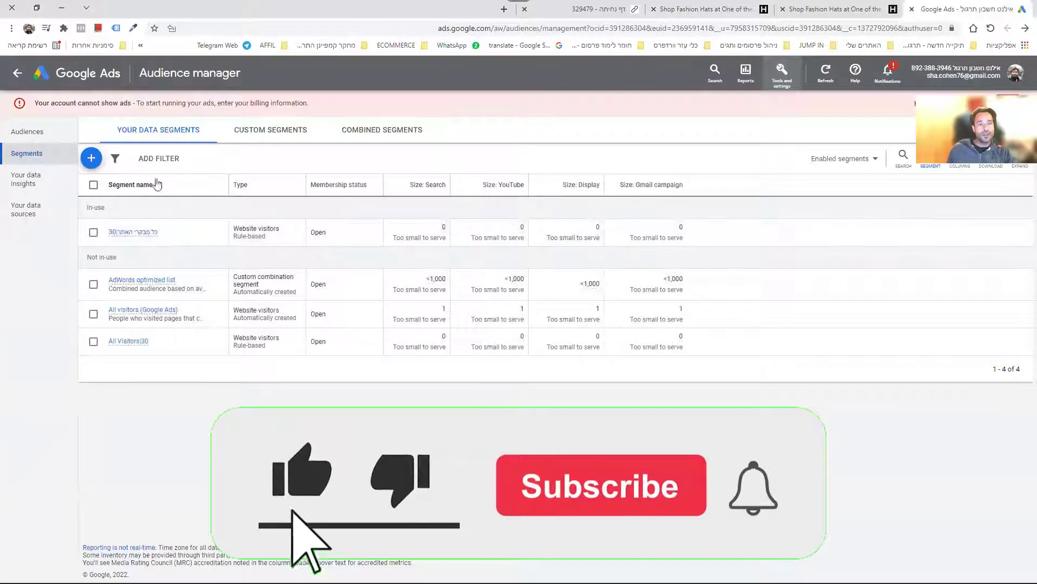
left_click(259, 132)
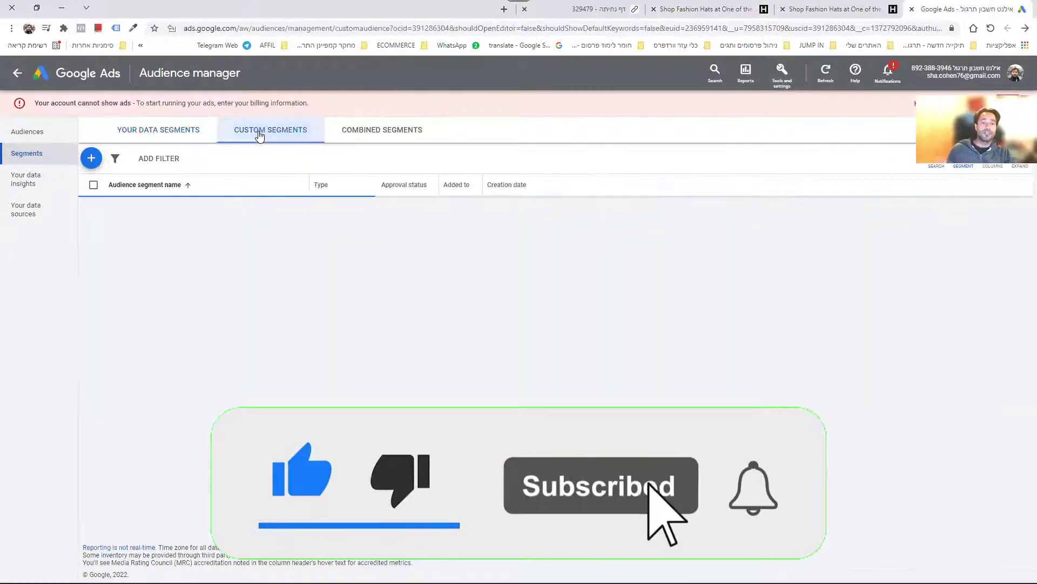
left_click(92, 161)
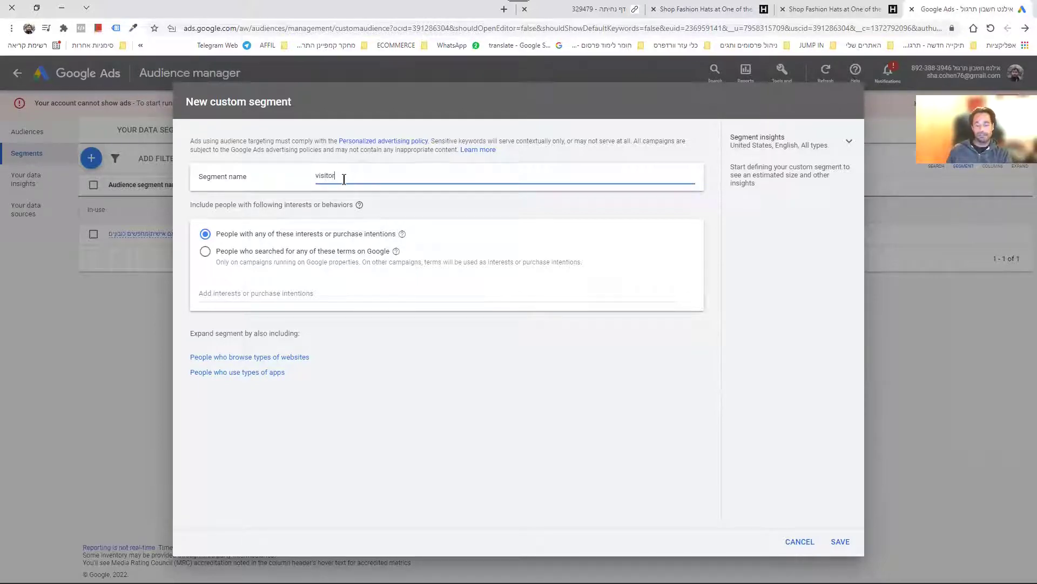
type("cpm")
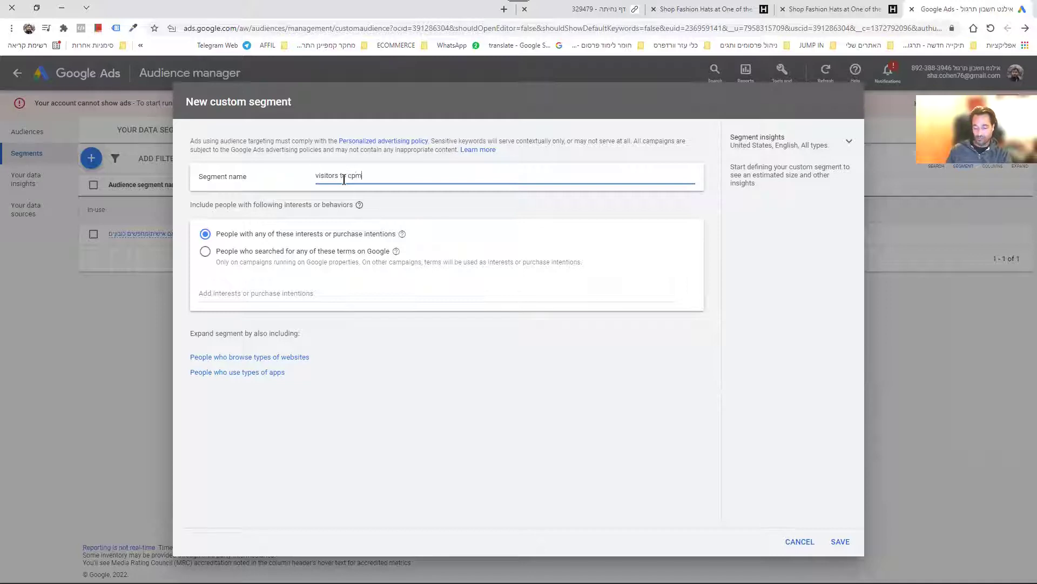
type("etitors websites")
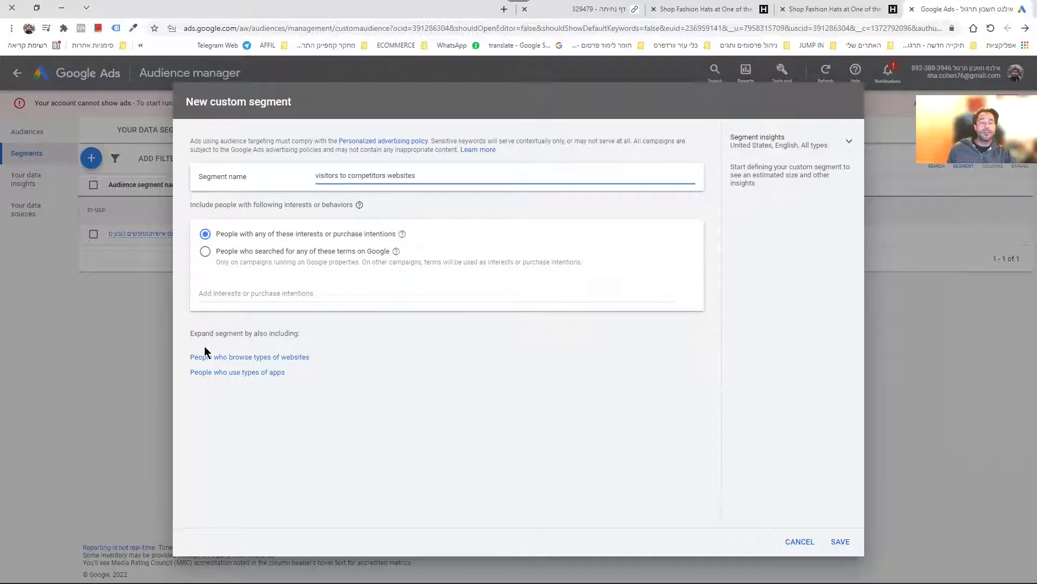
left_click(245, 359)
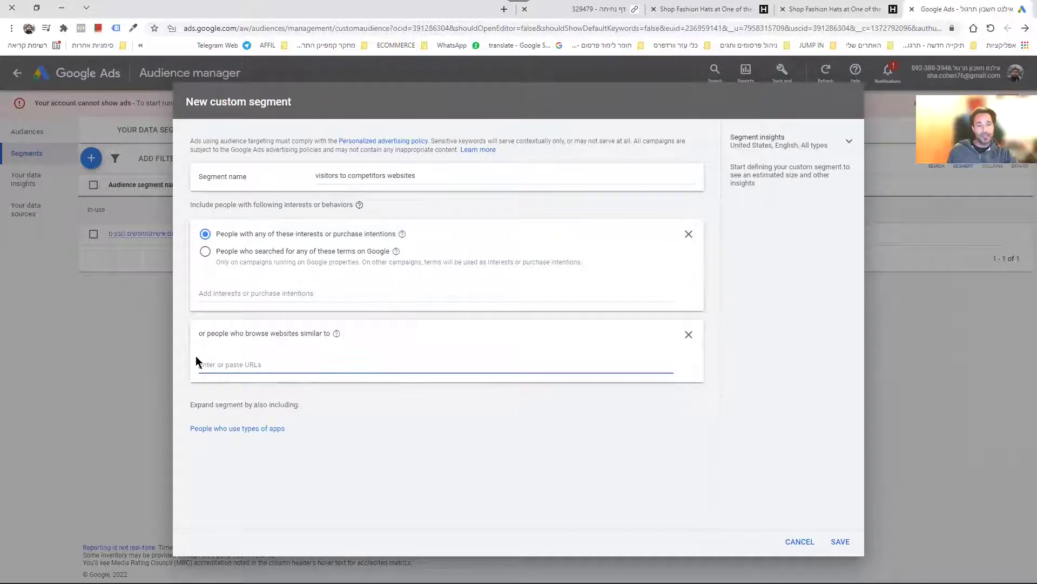
key("ctrl+v")
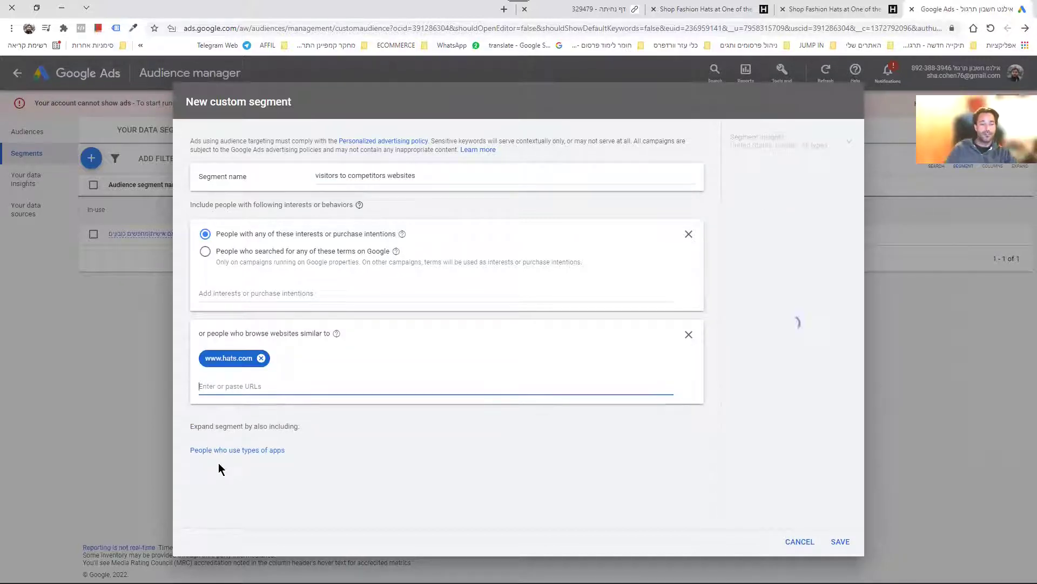
left_click(295, 357)
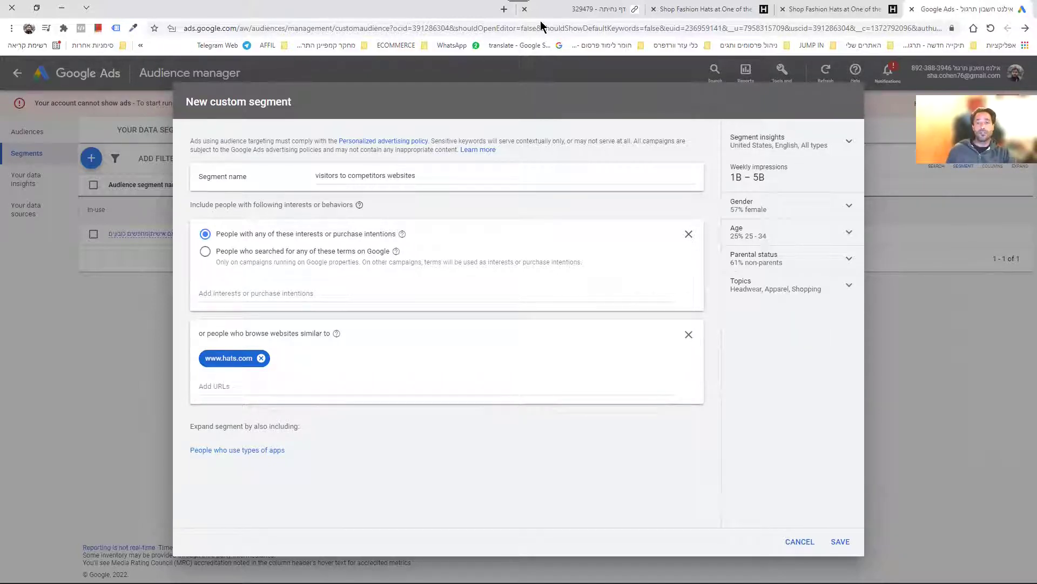
Step: Search the web for asos from the hats.com tab, correcting the 'asus' typo
left_click(810, 15)
left_click(696, 29)
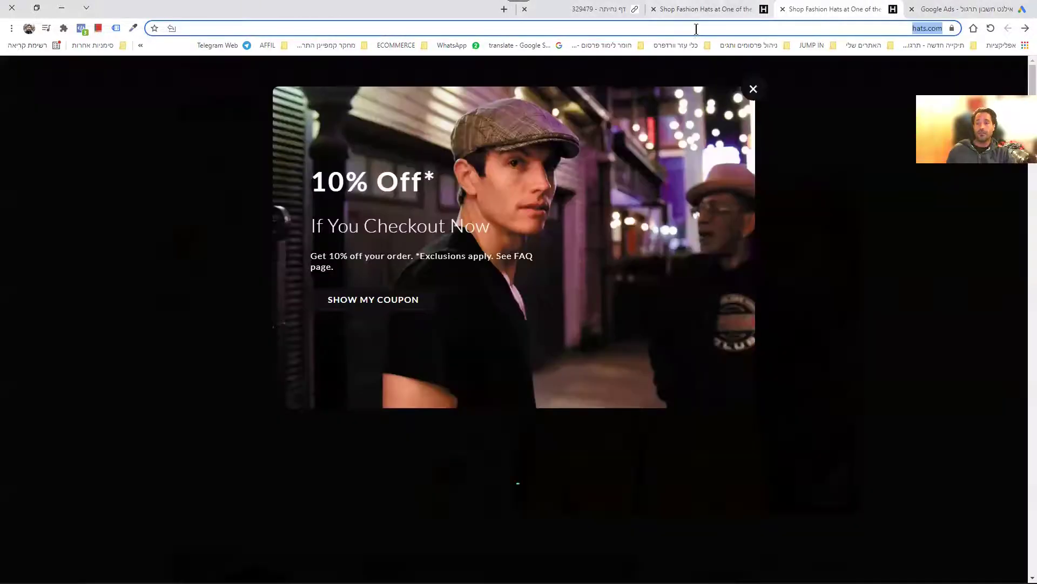
type("asus")
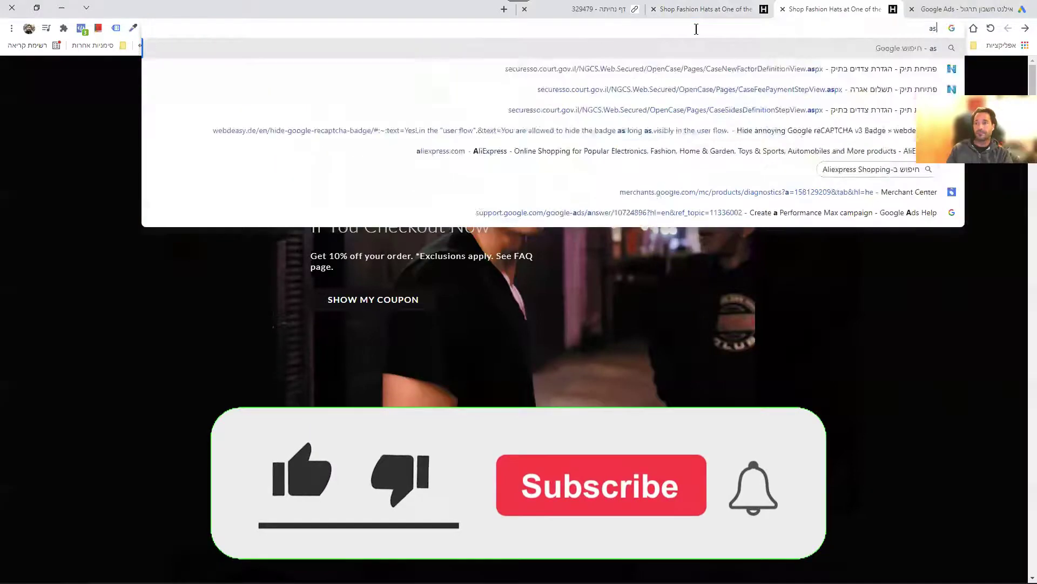
key("Return")
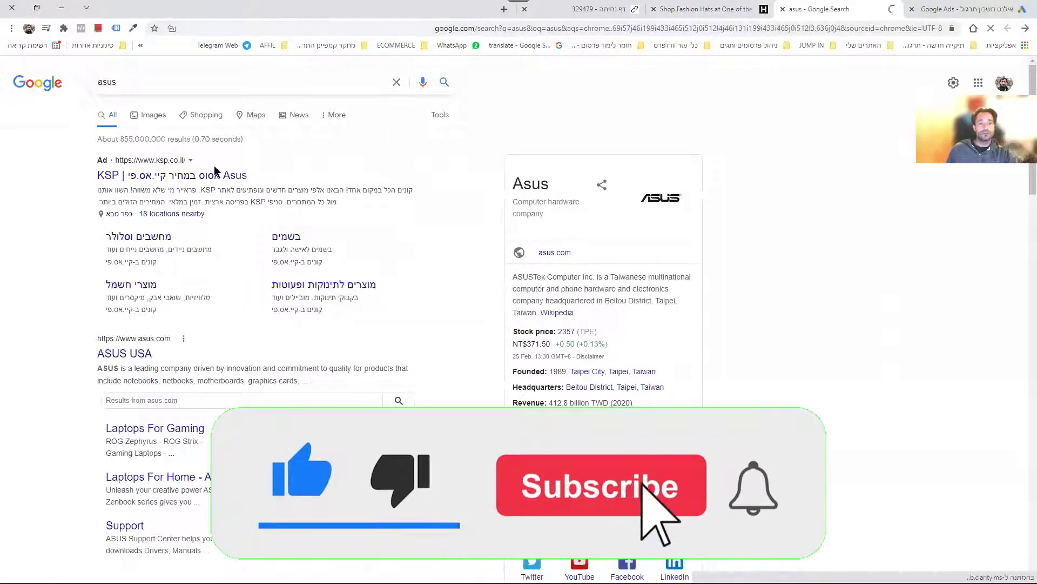
double_click(106, 81)
type("asos")
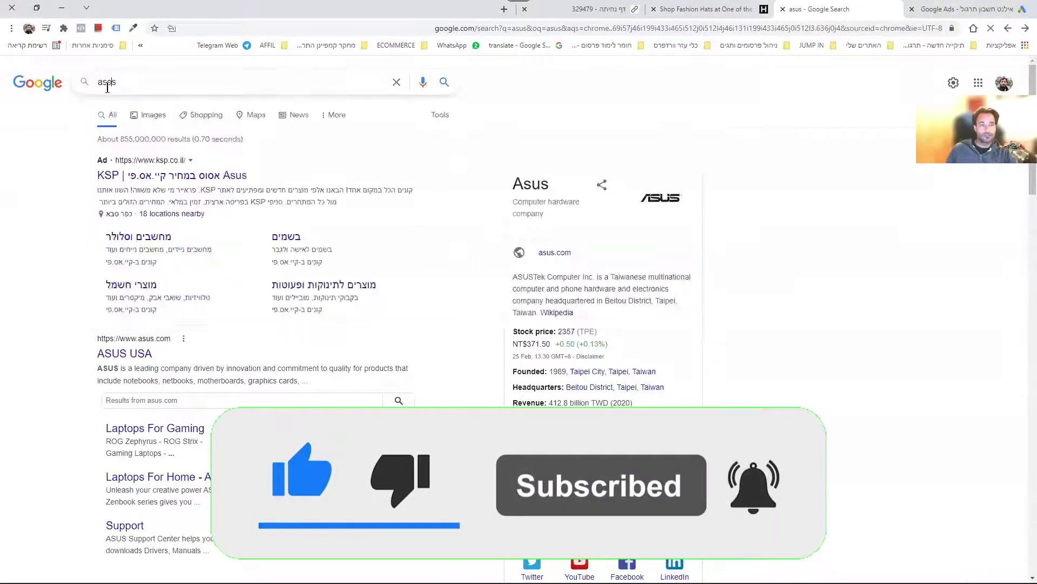
key("Return")
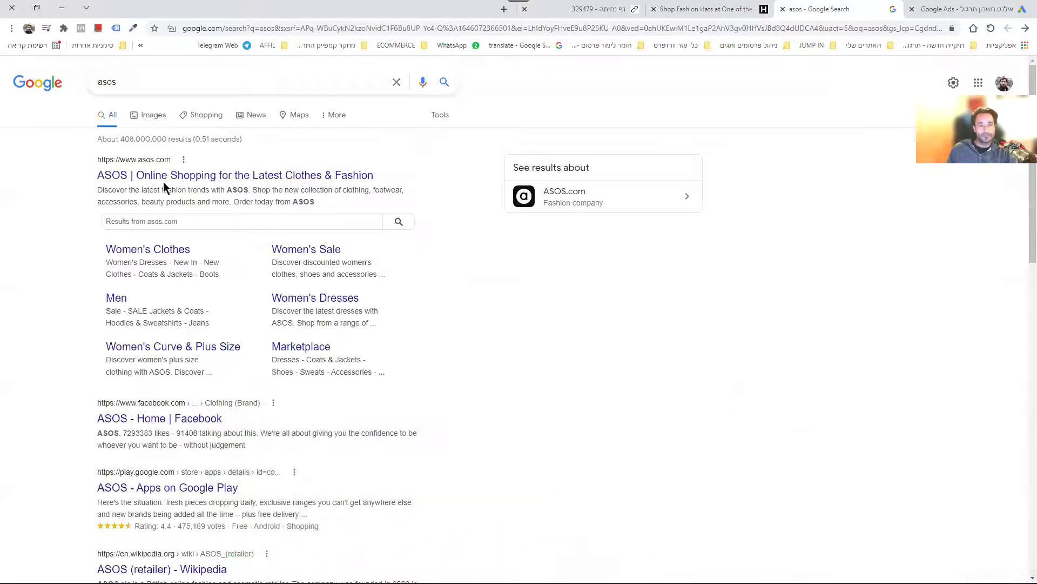
Step: Open ASOS's Men's Caps & Hats page, take its web address, and return to the segment editor
left_click(160, 176)
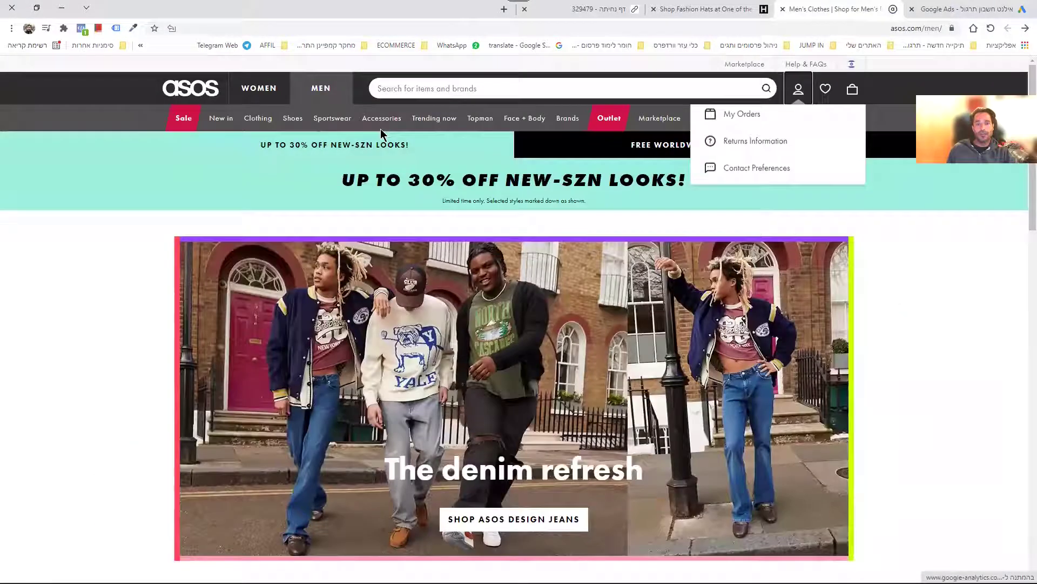
mouse_move(381, 130)
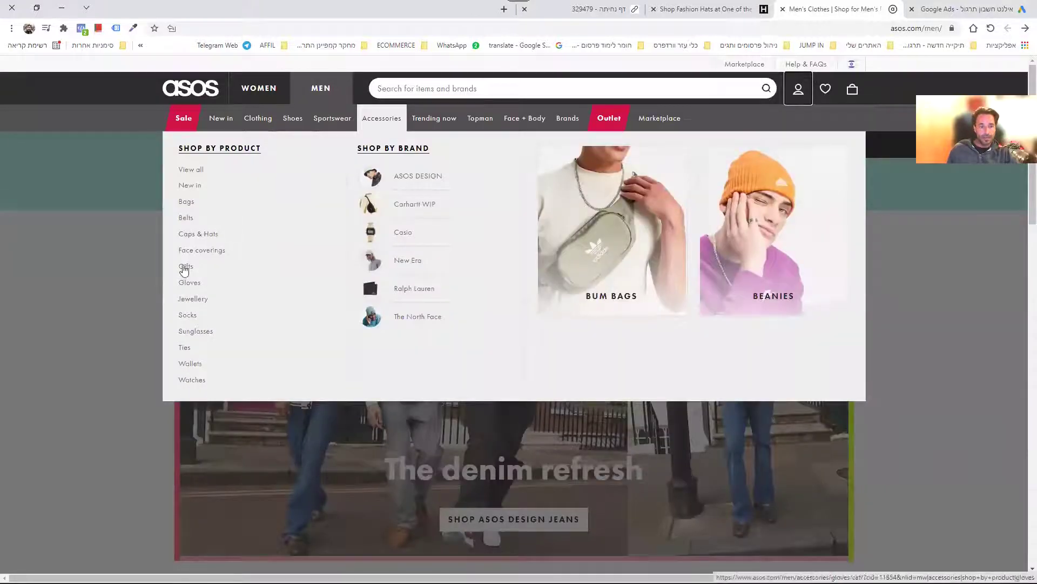
left_click(192, 238)
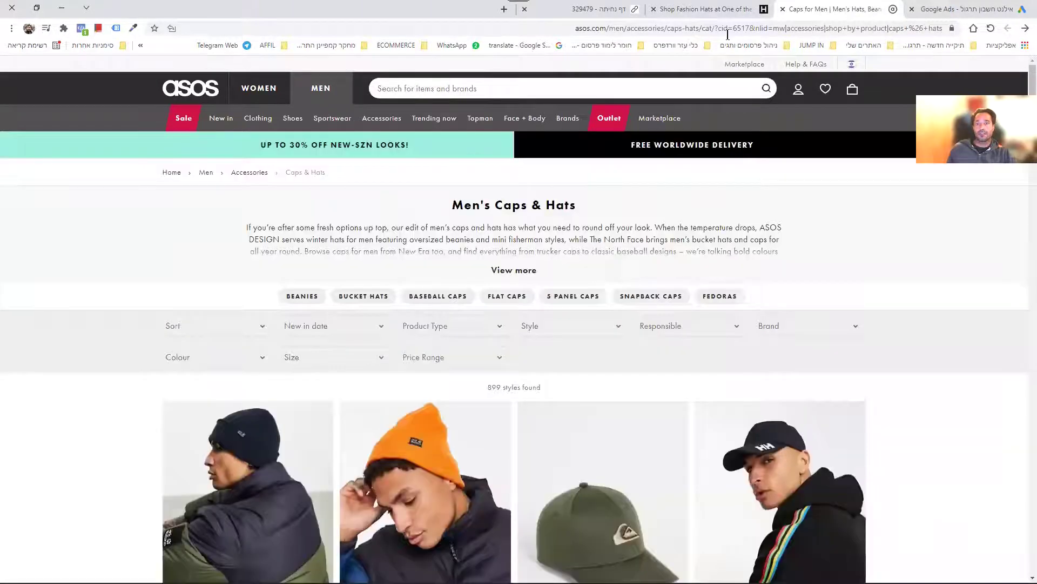
left_click(531, 30)
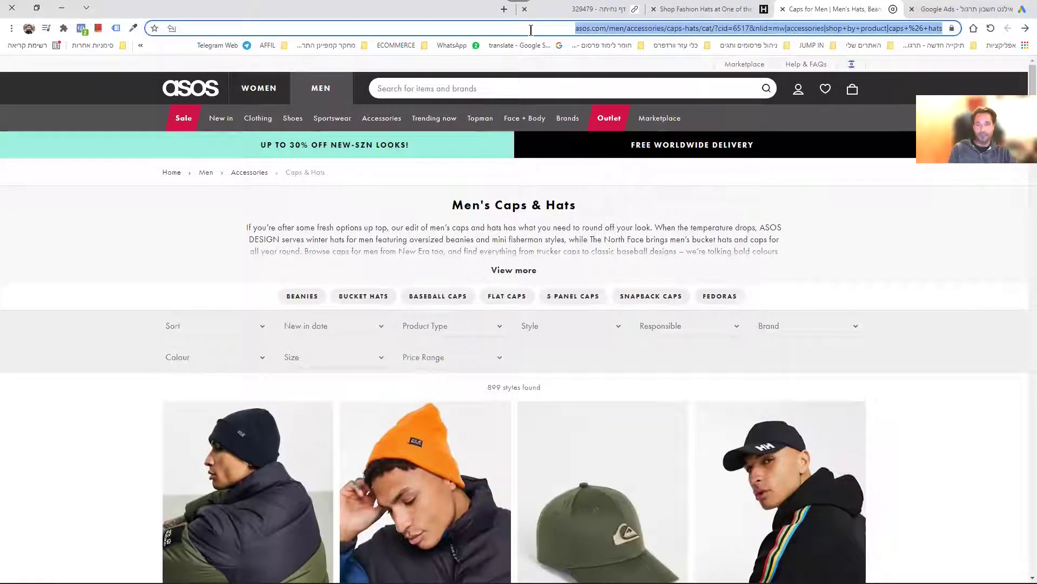
left_click(951, 9)
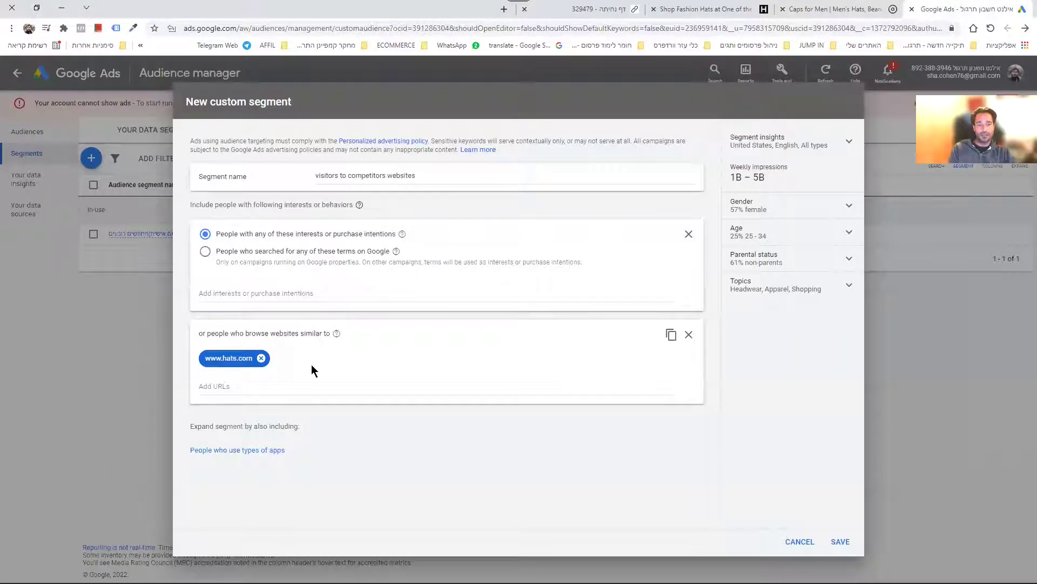
Step: Add the ASOS caps-hats URL without its query string, removing the long URL chip
left_click(219, 393)
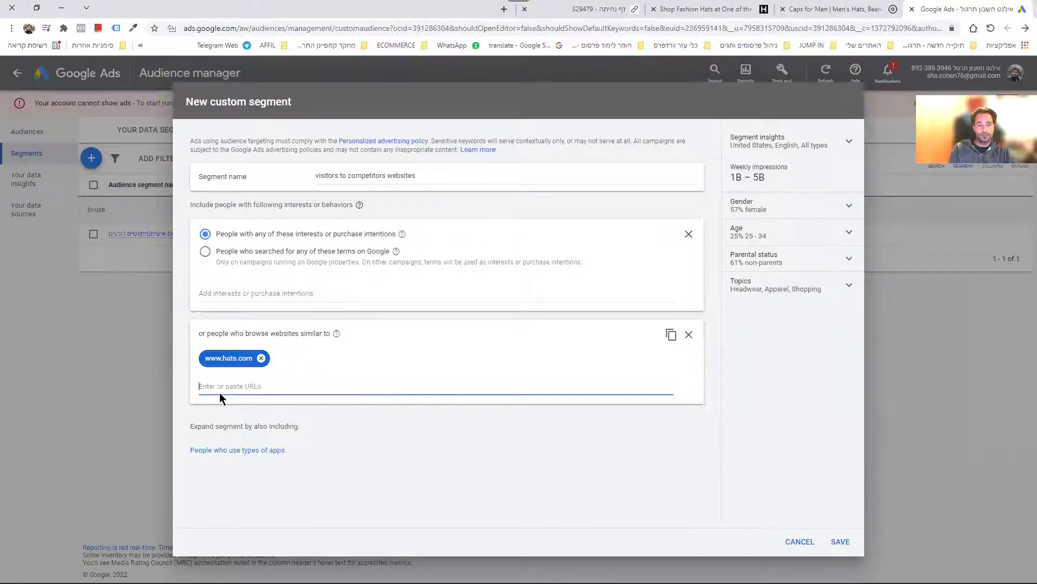
key("ctrl+v")
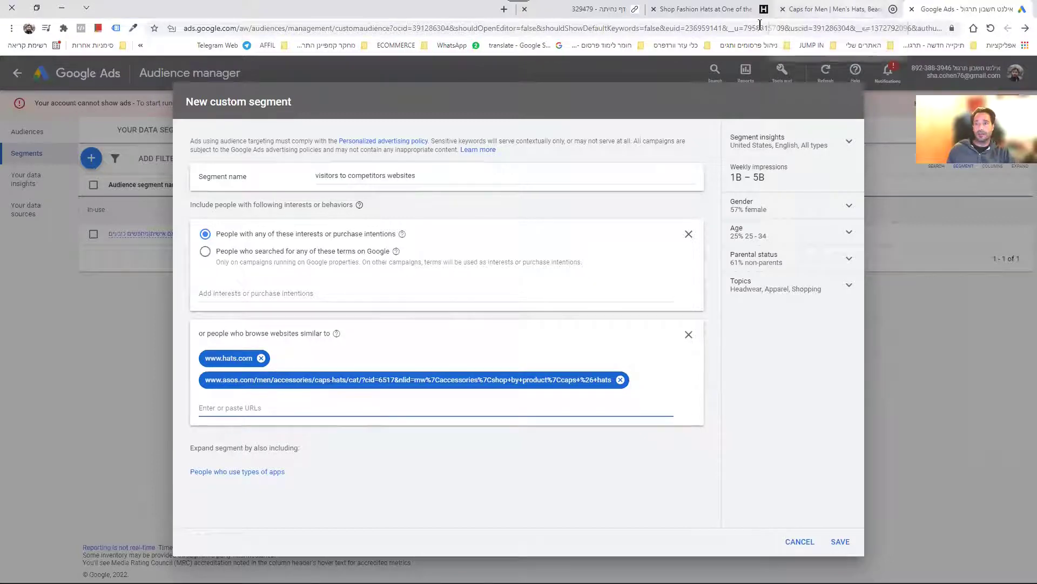
left_click(843, 10)
left_click(715, 29)
key("shift+End")
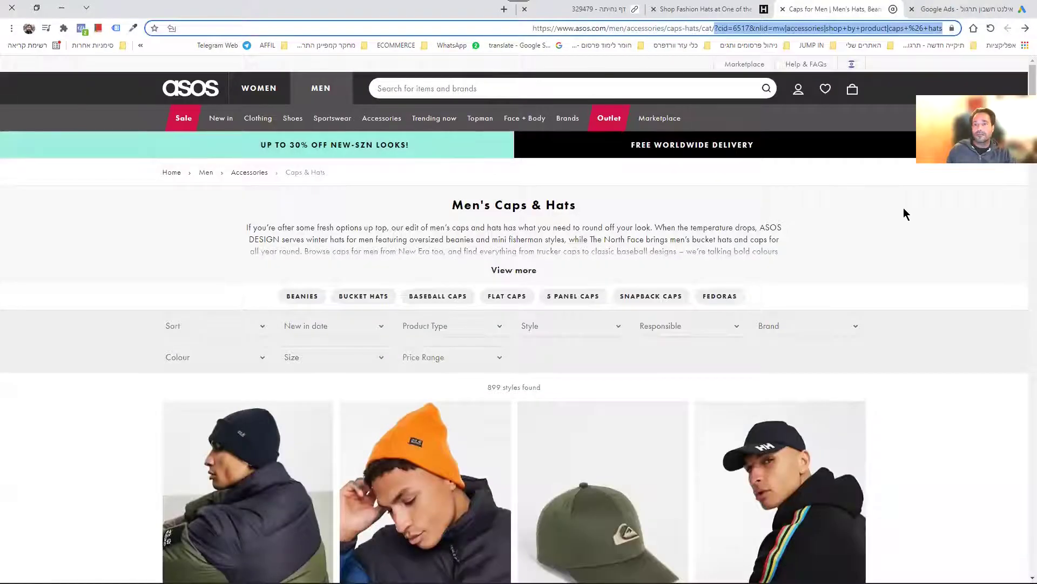
key("Delete")
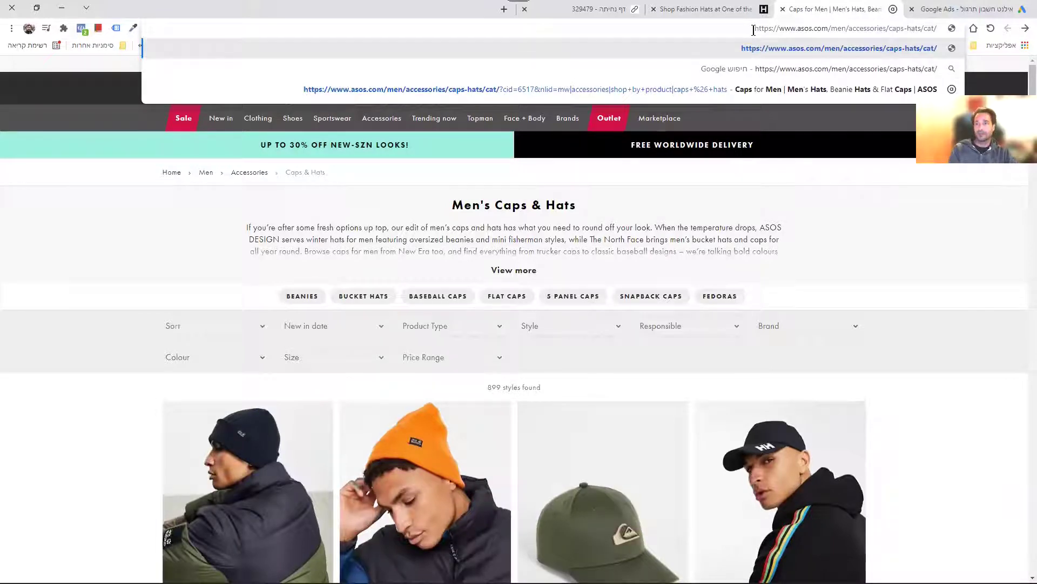
key("ctrl+a")
left_click(962, 10)
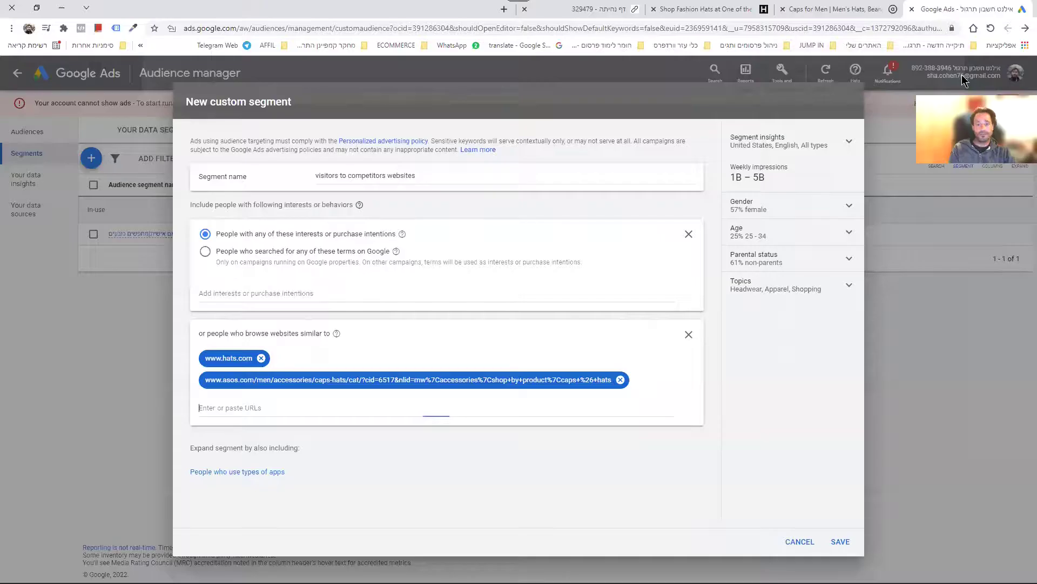
key("ctrl+v")
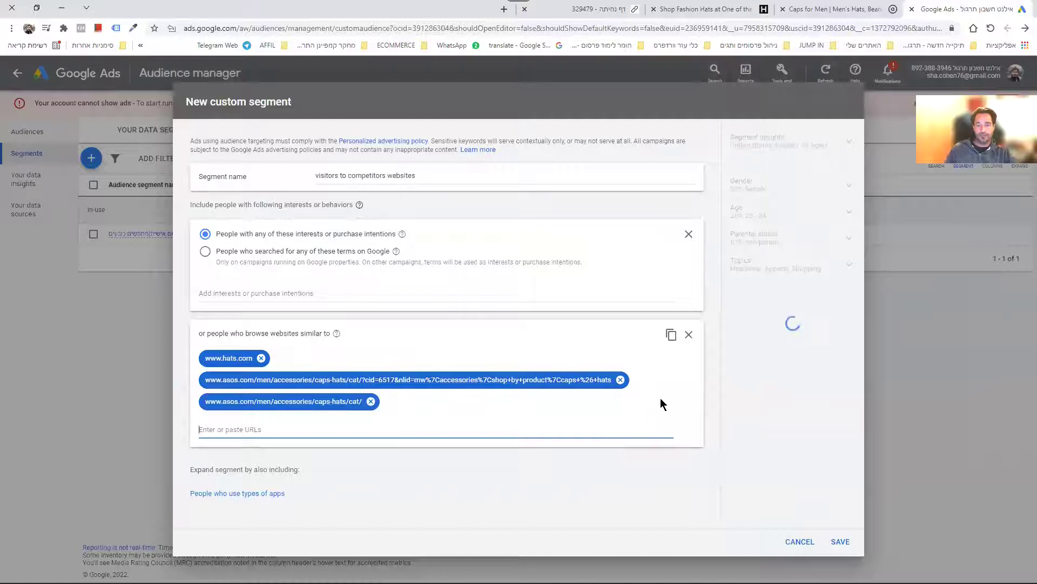
left_click(620, 380)
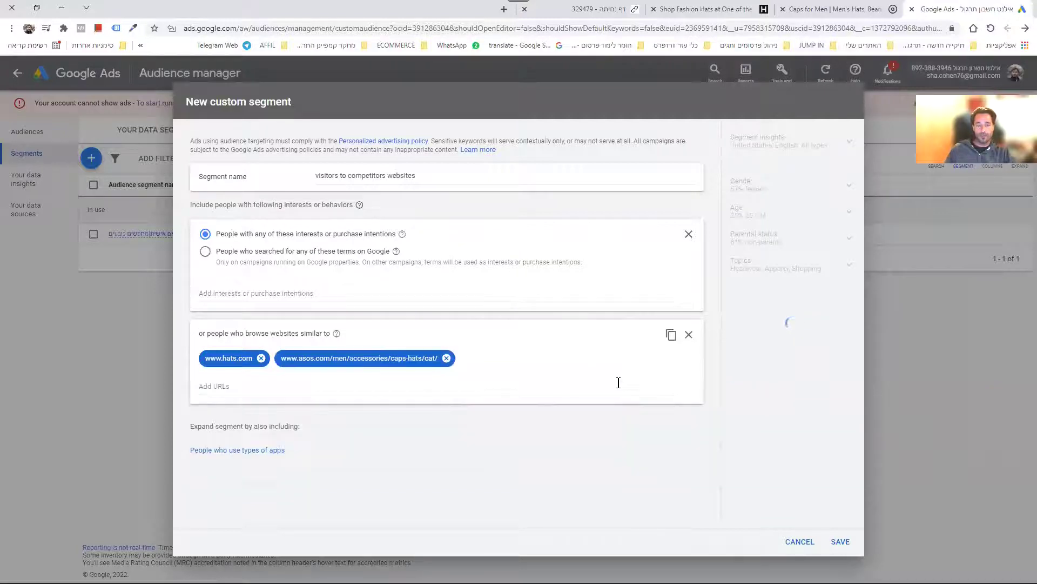
Step: Add the shorter ASOS caps-hats address without 'cat/' as a third website
left_click(858, 9)
left_click(921, 28)
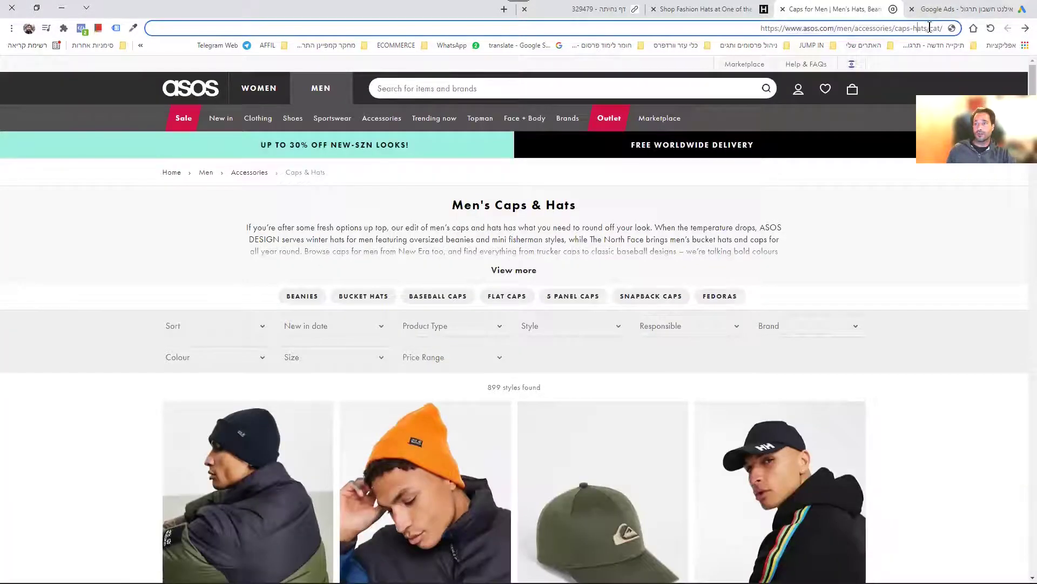
left_click_drag(929, 28, 943, 30)
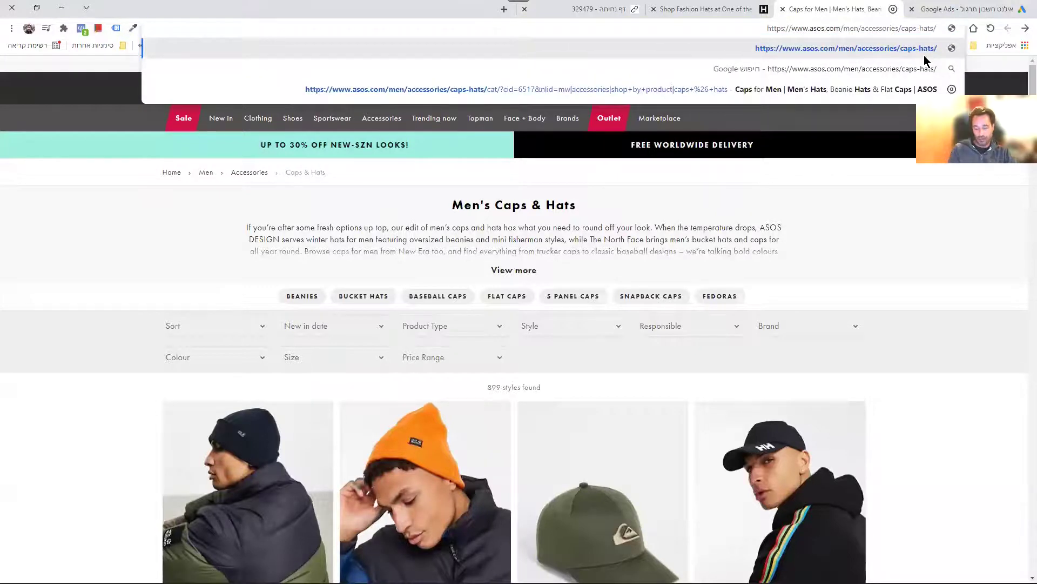
key("ctrl+a")
key("ctrl+c")
left_click(964, 8)
left_click(246, 382)
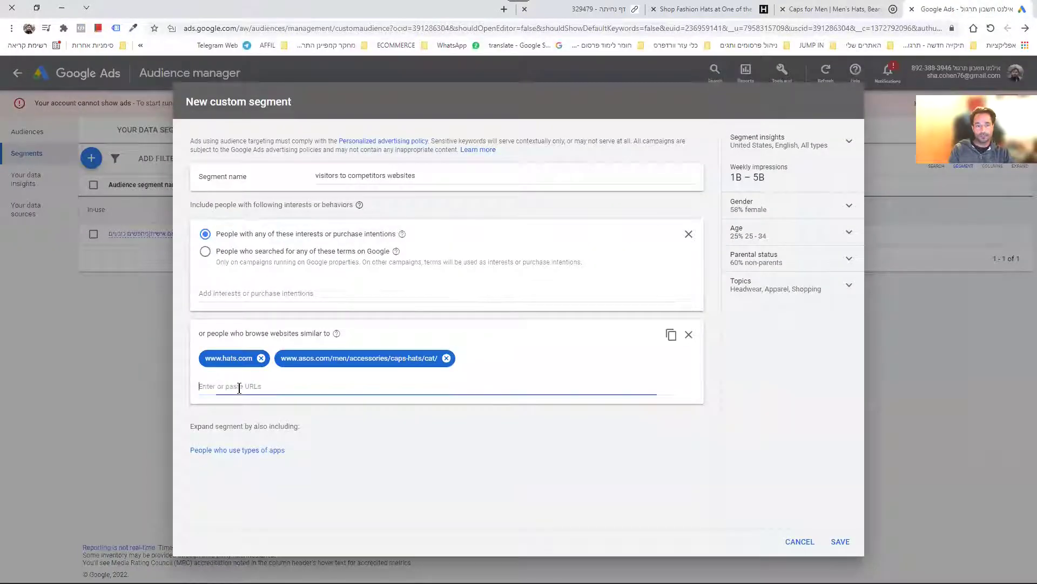
key("ctrl+v")
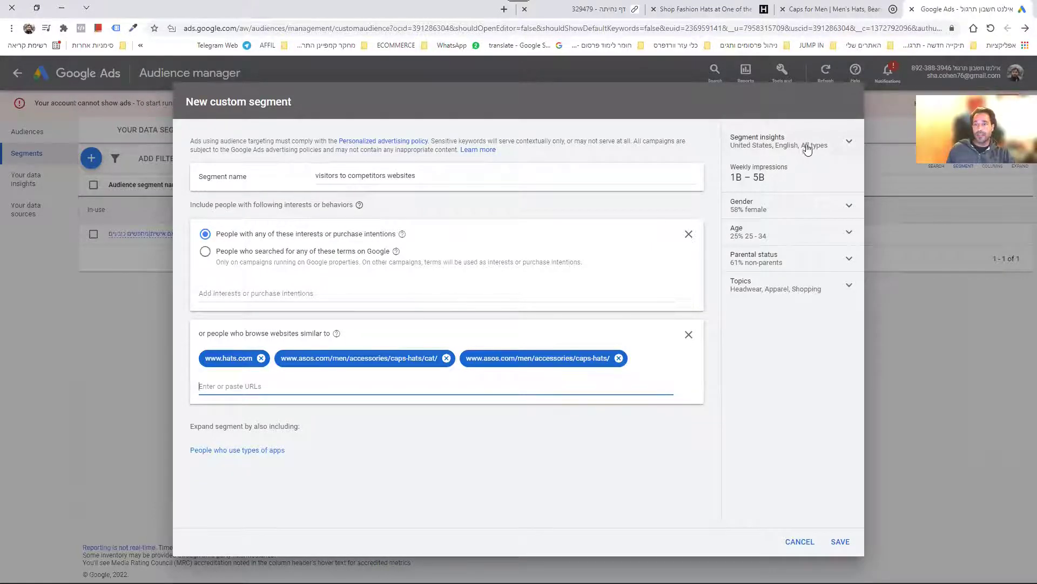
Step: Set Segment insights location to Greece instead of United States, showing 10M–50M weekly impressions and gender split
left_click(824, 146)
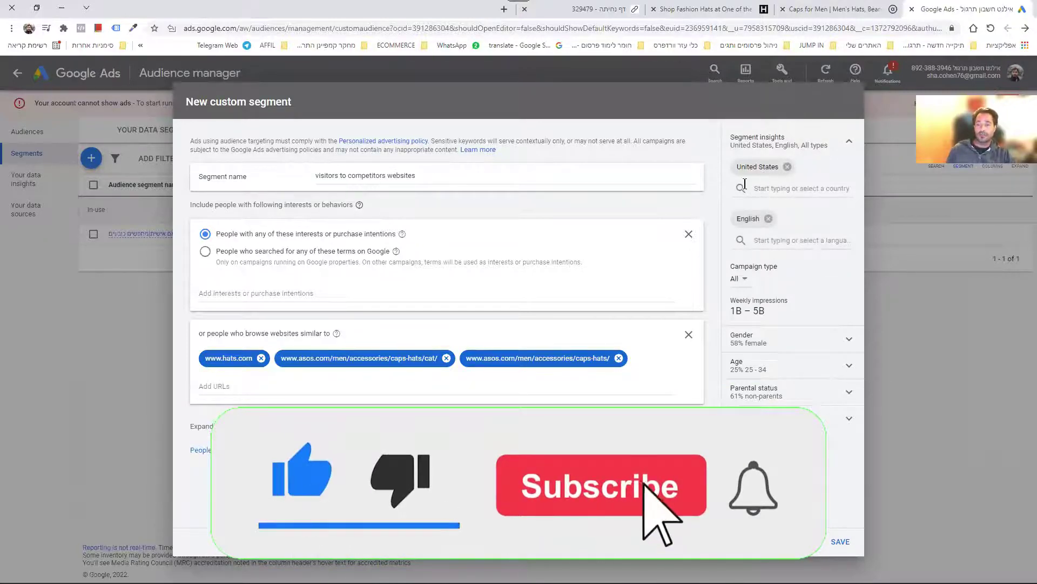
left_click(763, 187)
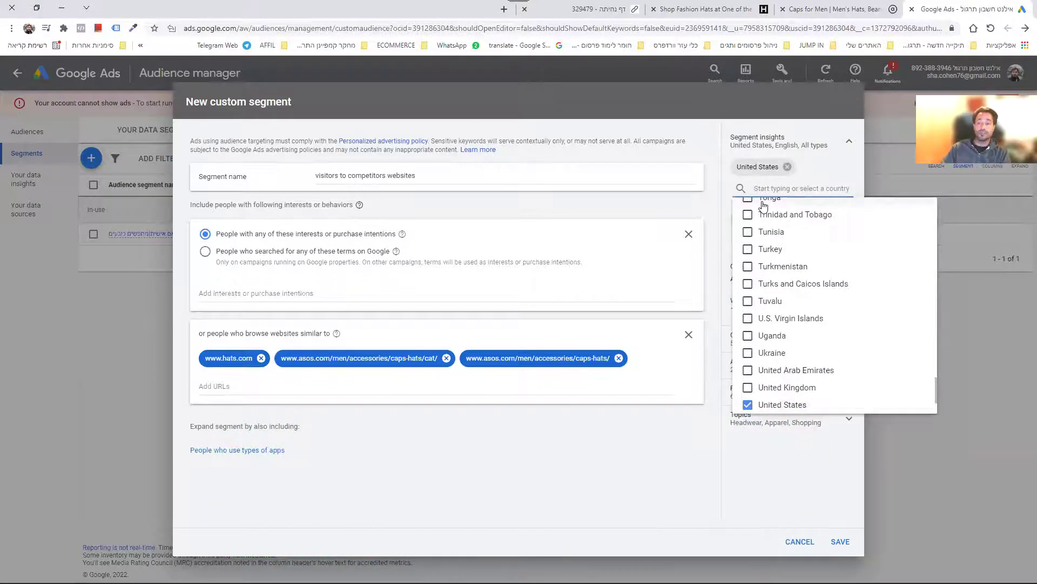
type("GREEC")
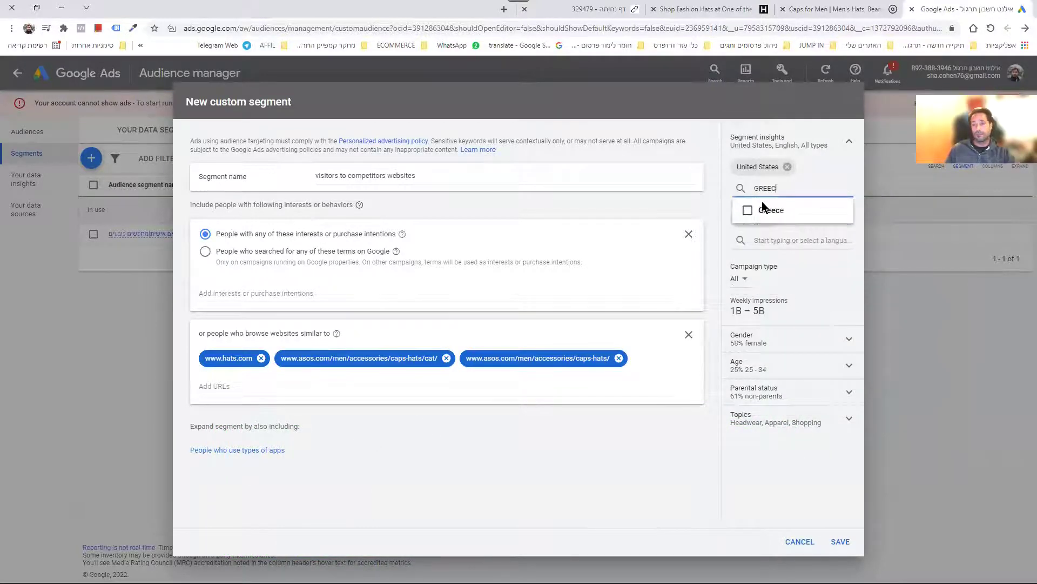
left_click(757, 209)
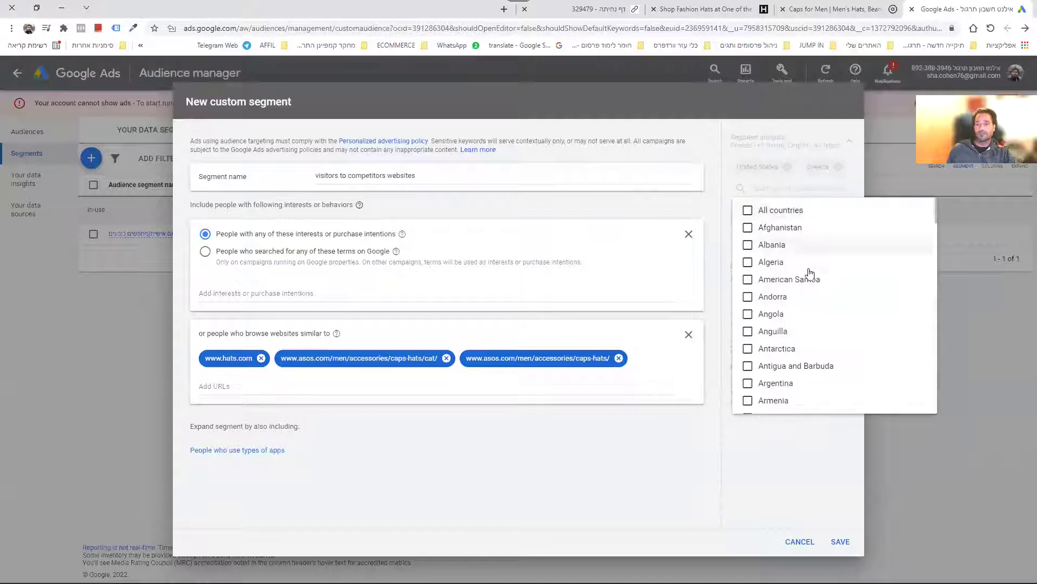
left_click(775, 446)
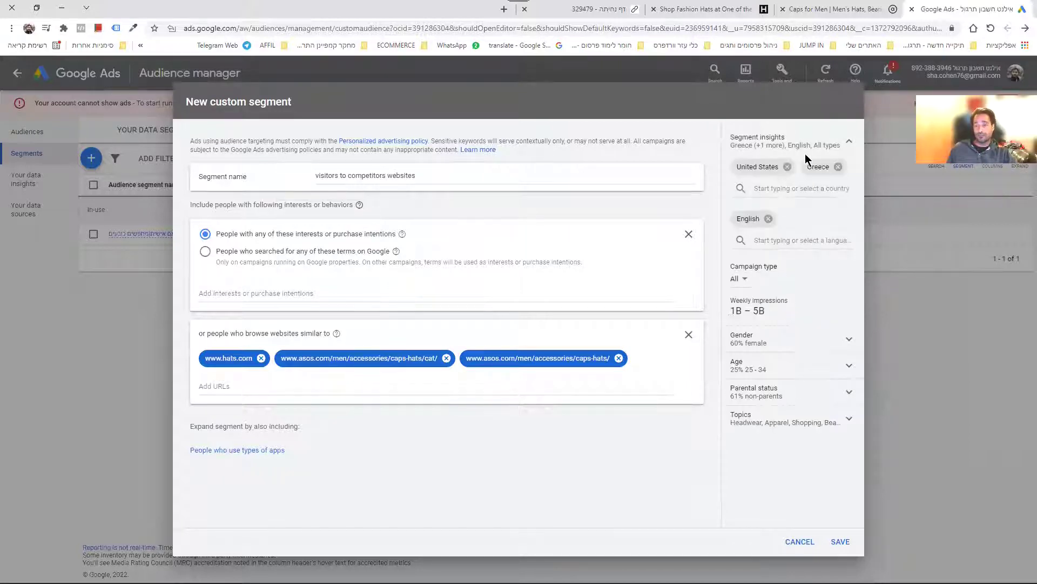
left_click(789, 168)
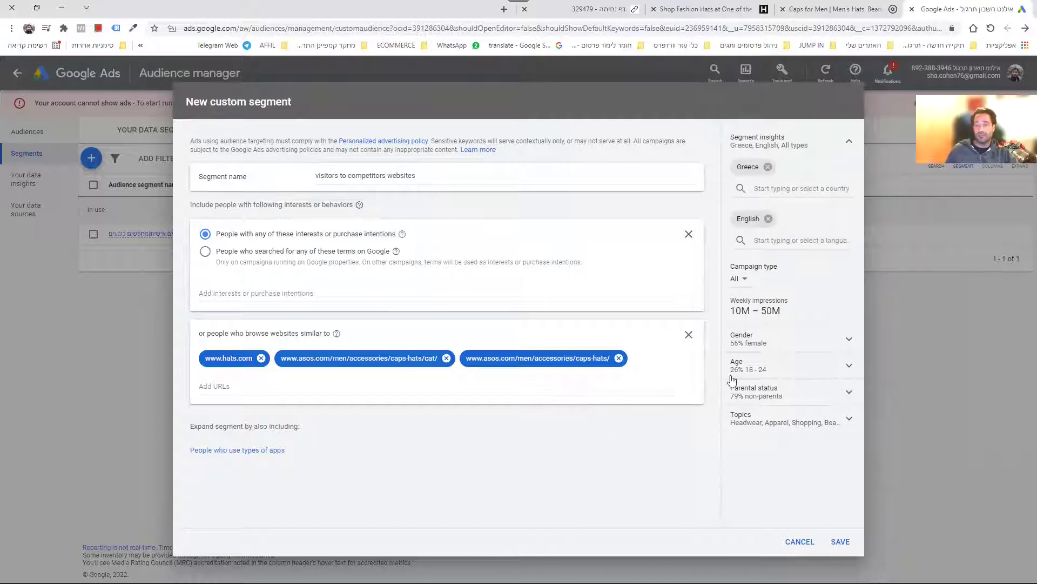
left_click(801, 348)
Step: Review the gender, age and parental-status breakdowns, then save the segment and return to All campaigns
left_click(798, 350)
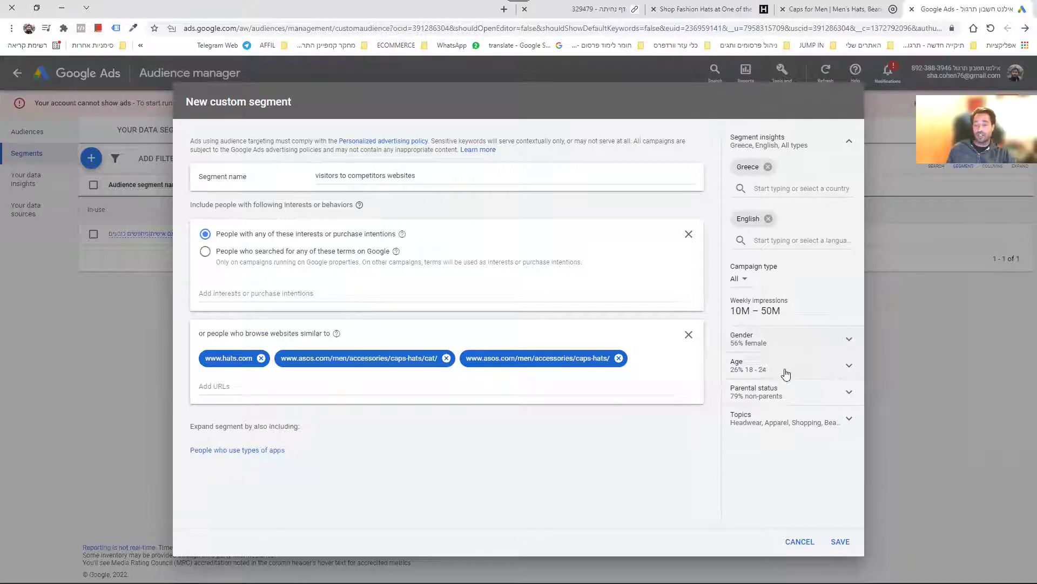
left_click(850, 365)
mouse_move(789, 416)
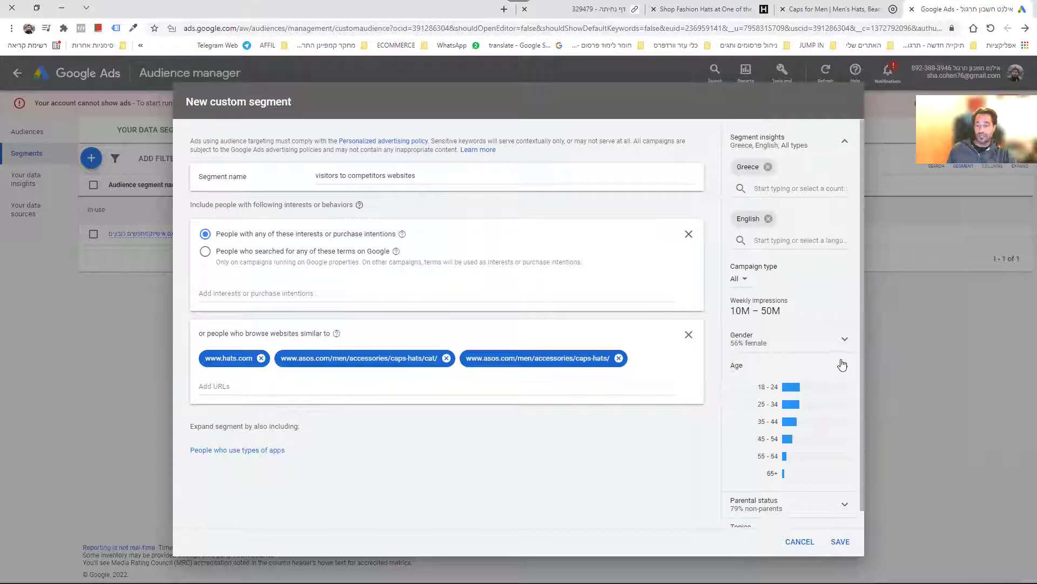
mouse_move(785, 466)
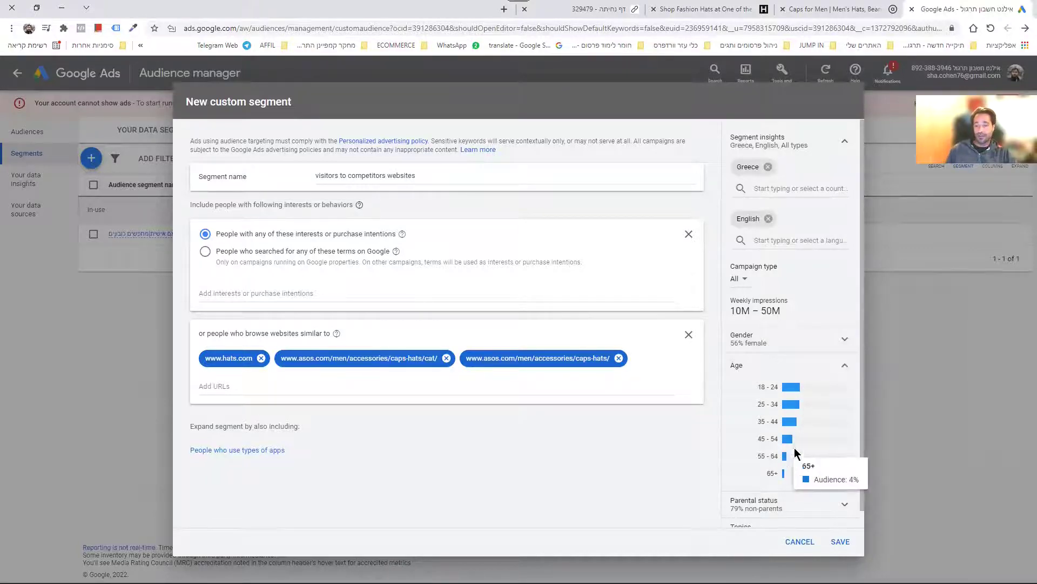
left_click(843, 367)
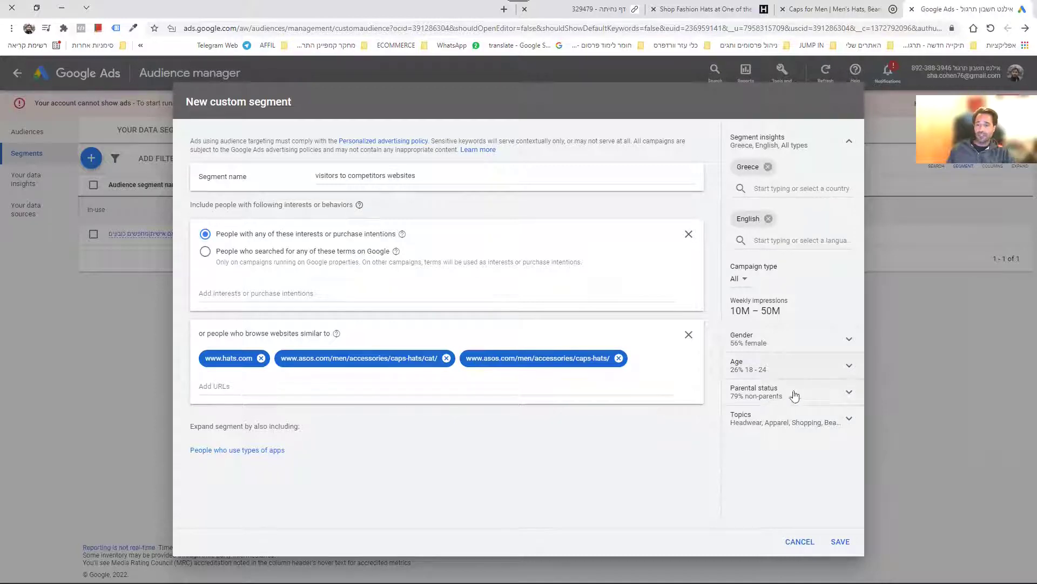
left_click(837, 394)
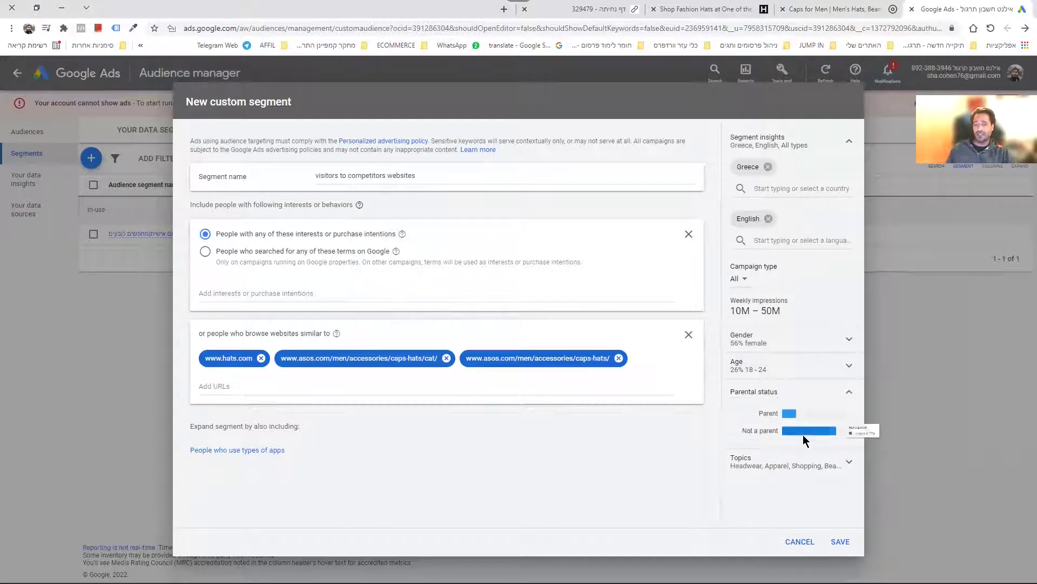
left_click(849, 394)
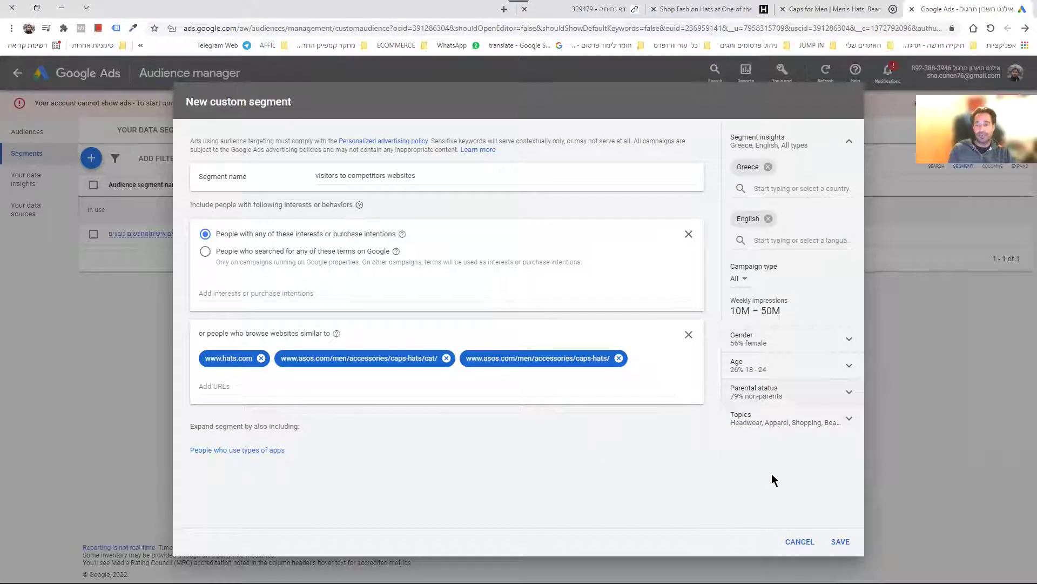
left_click(833, 541)
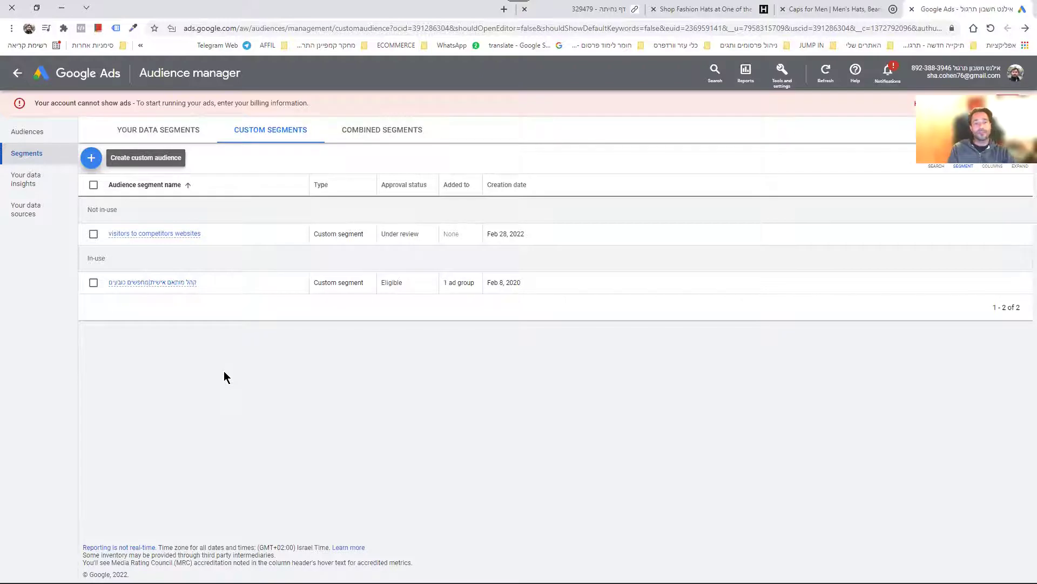
left_click(90, 79)
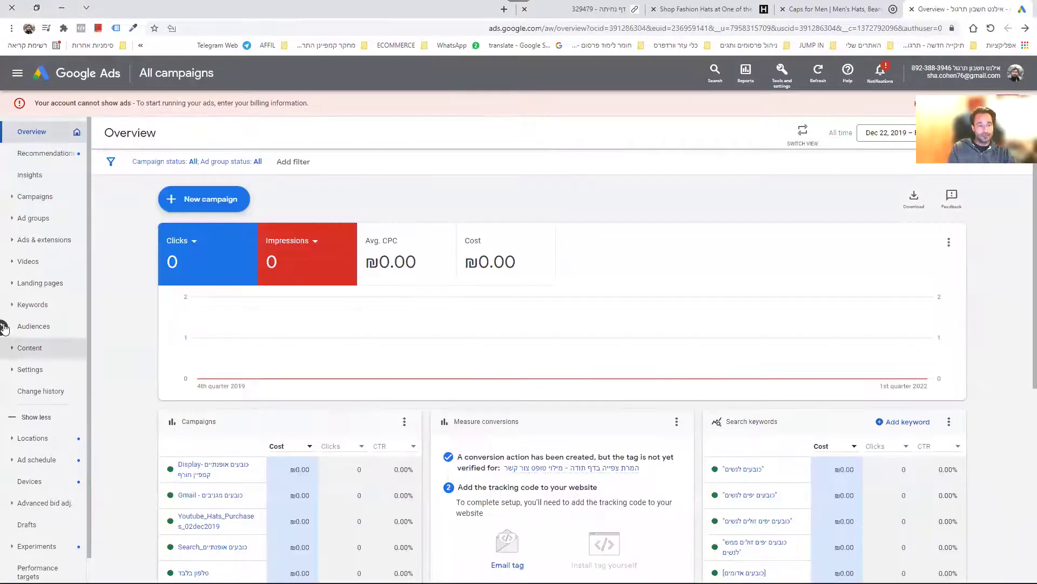
Step: Navigate to the Audience page of the smart display campaign's 'Ad group - audiences'
left_click(4, 328)
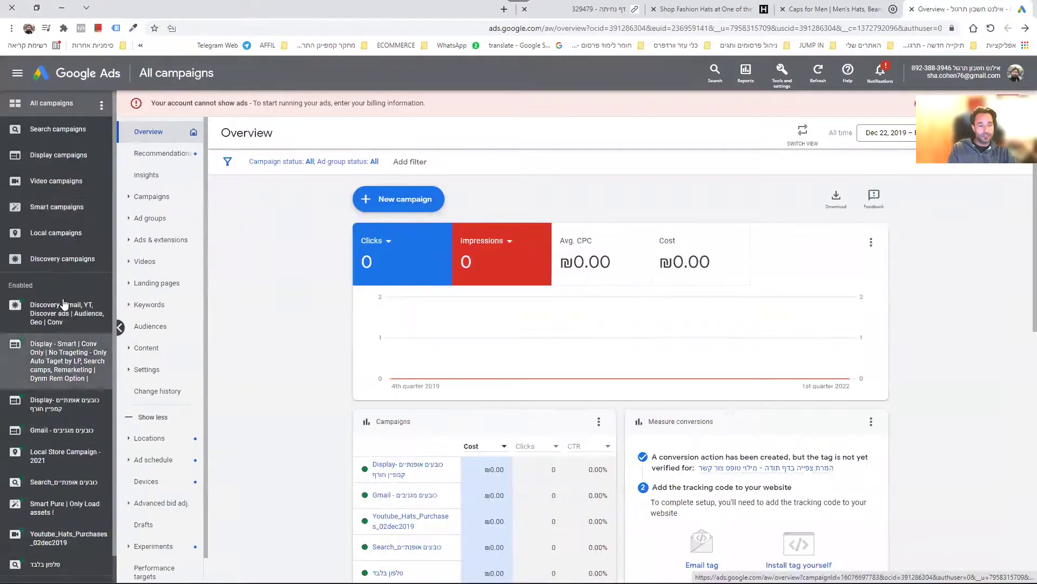
left_click(62, 360)
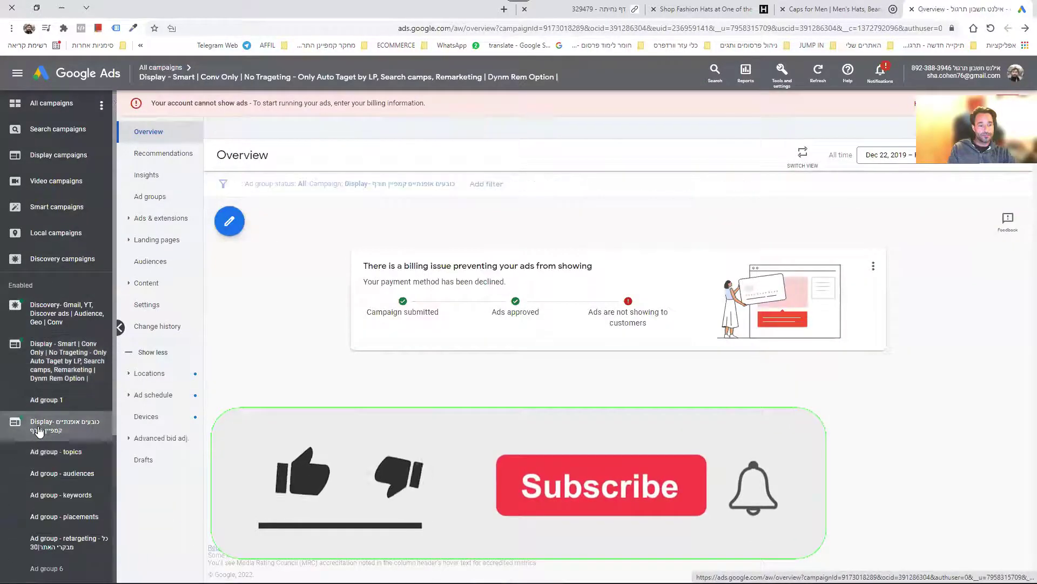
left_click(43, 474)
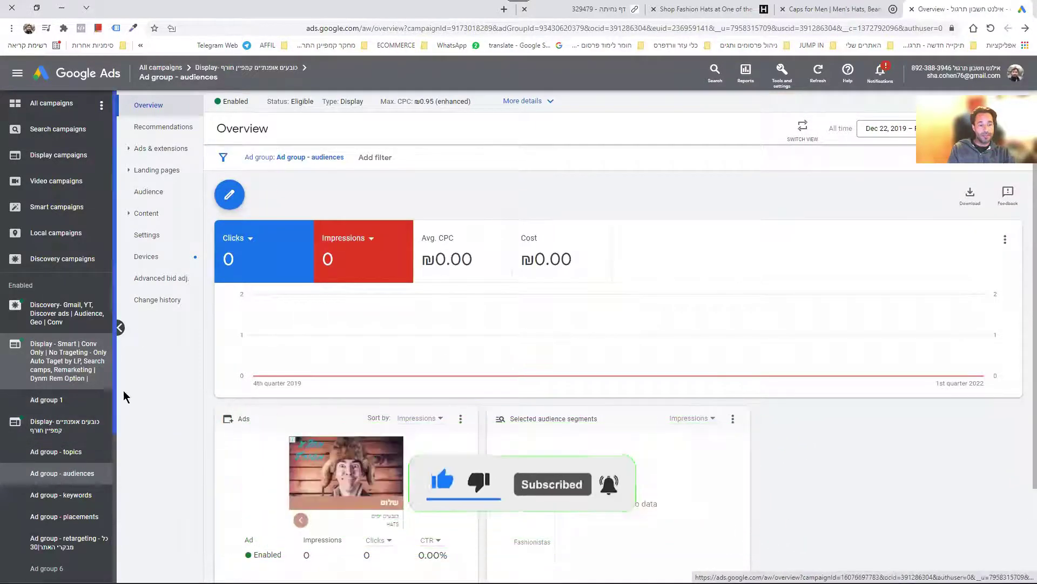
left_click(118, 328)
left_click(32, 197)
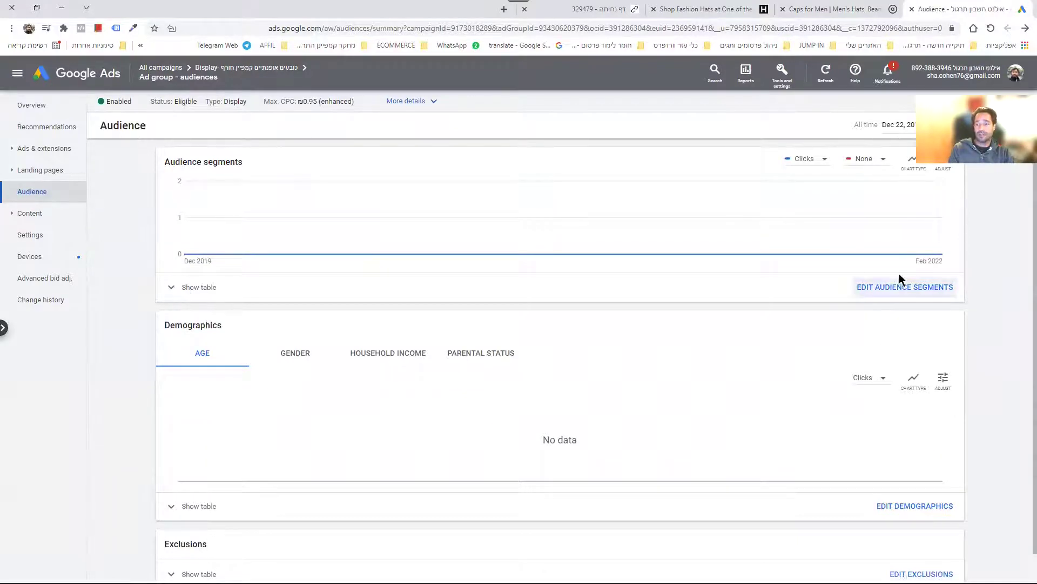
Step: Tick 'visitors to competitors websites' under Your custom audience segments and save the ad group's audience segments
left_click(881, 287)
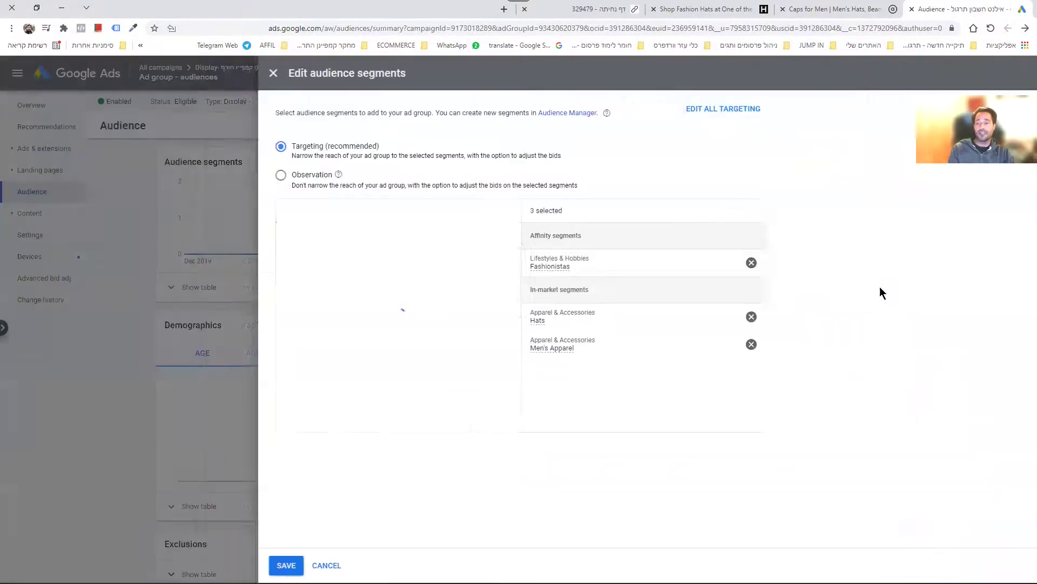
left_click(319, 217)
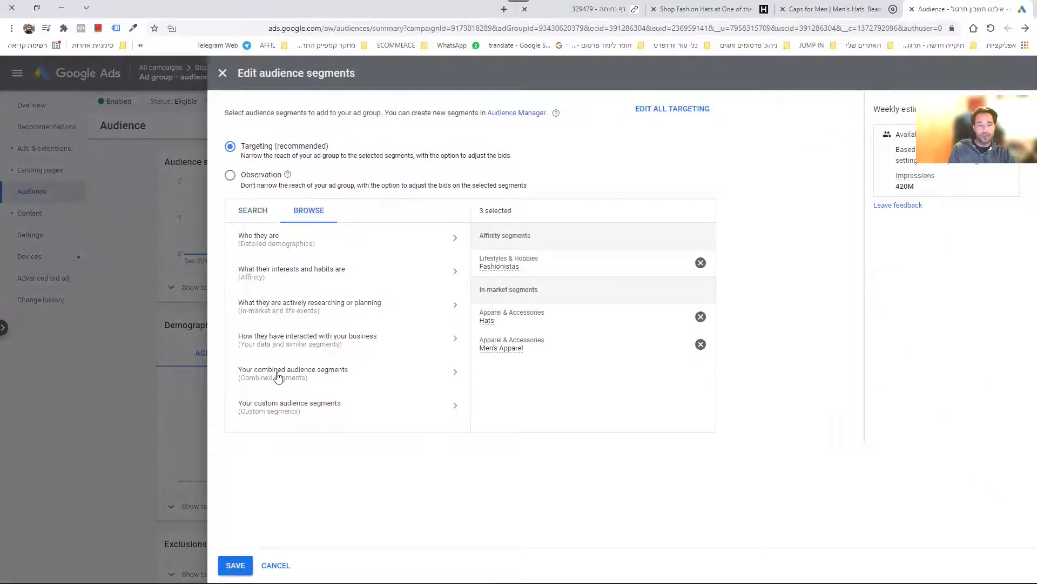
left_click(278, 377)
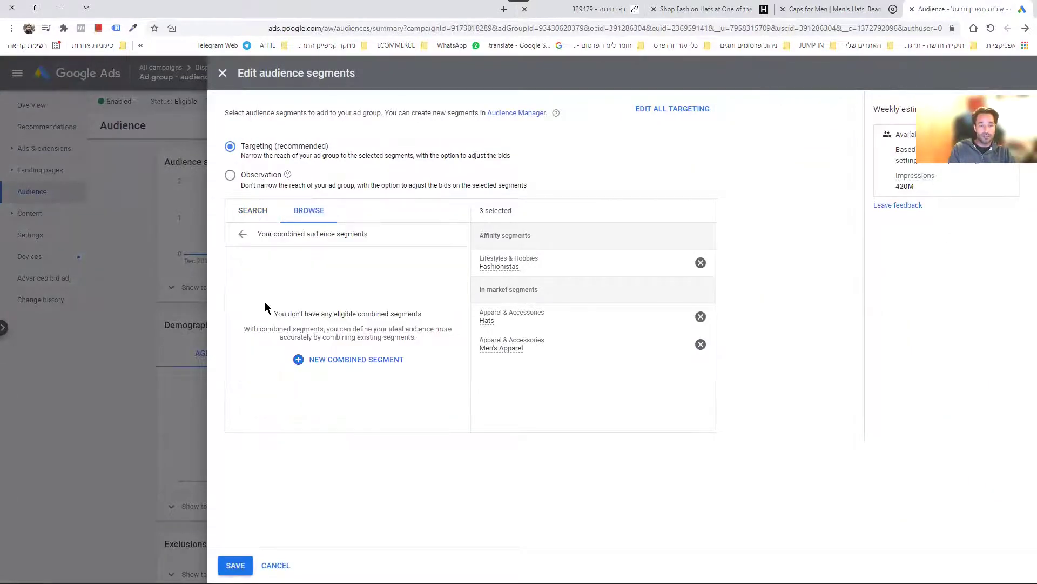
left_click(242, 234)
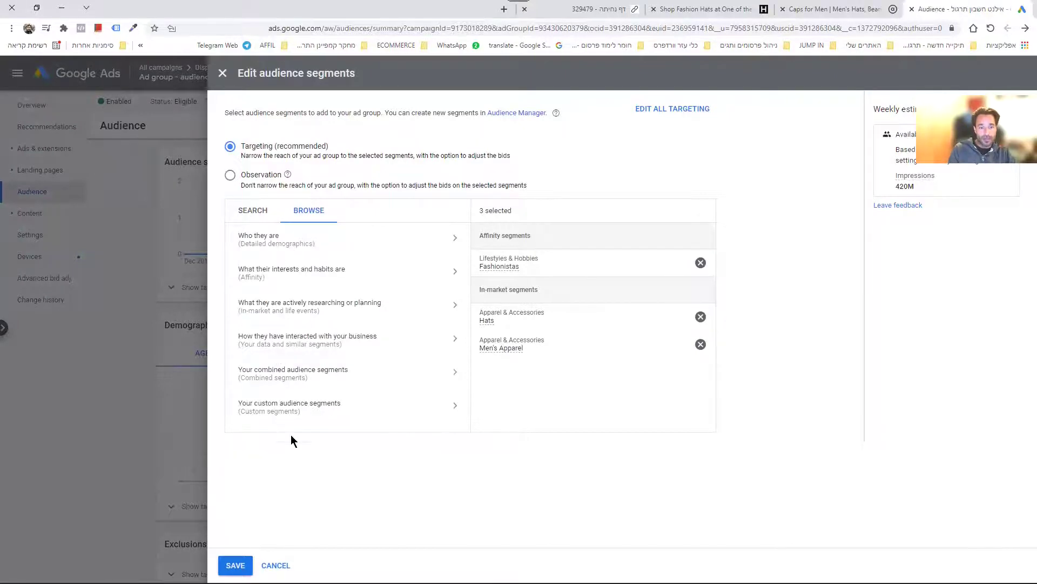
left_click(283, 411)
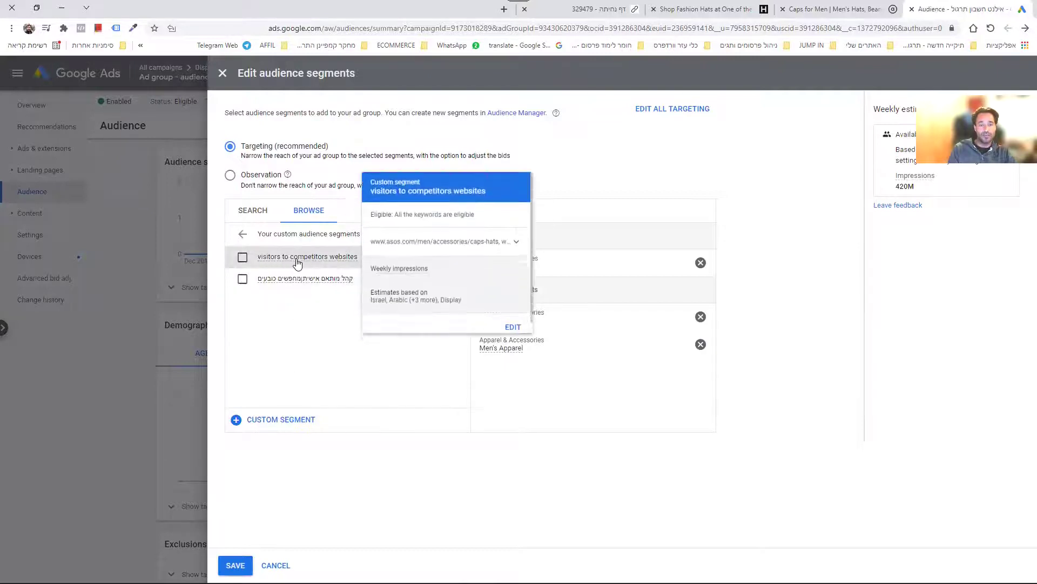
left_click(242, 257)
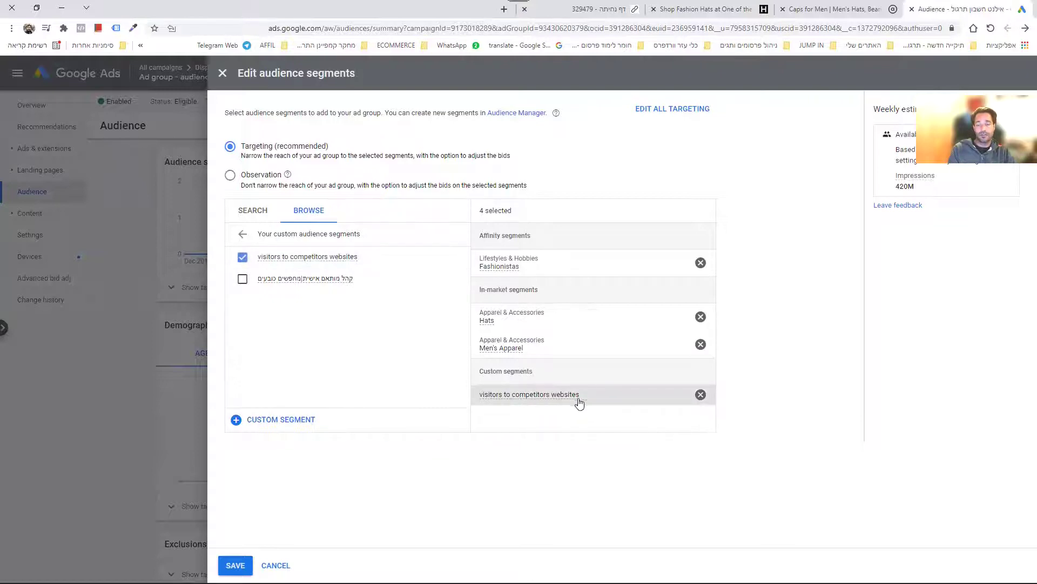
left_click(238, 566)
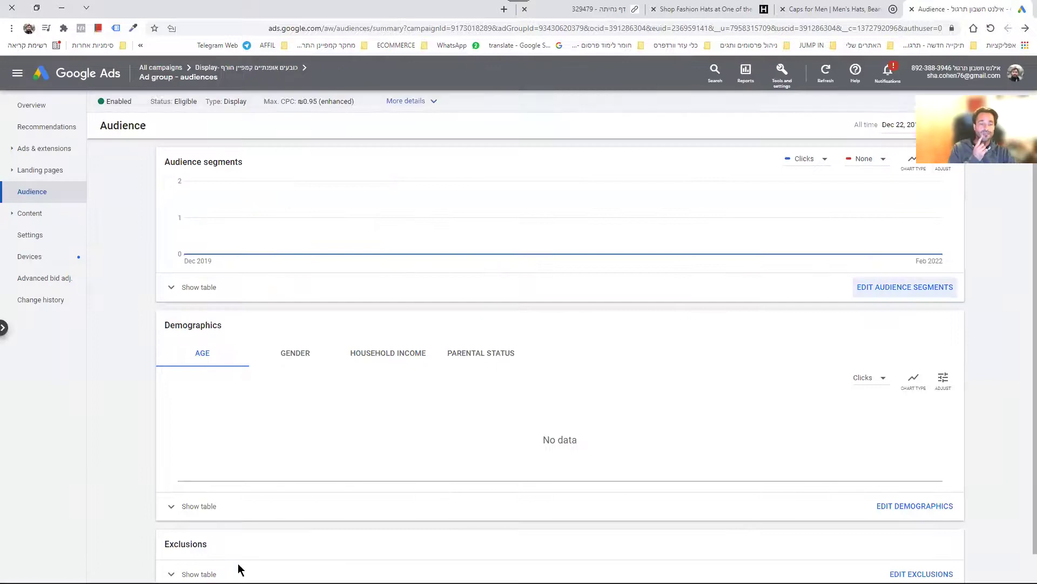
Step: Give the 'visitors to competitors websites' segment a +100% bid adjustment, then return to the Ads list
left_click(184, 288)
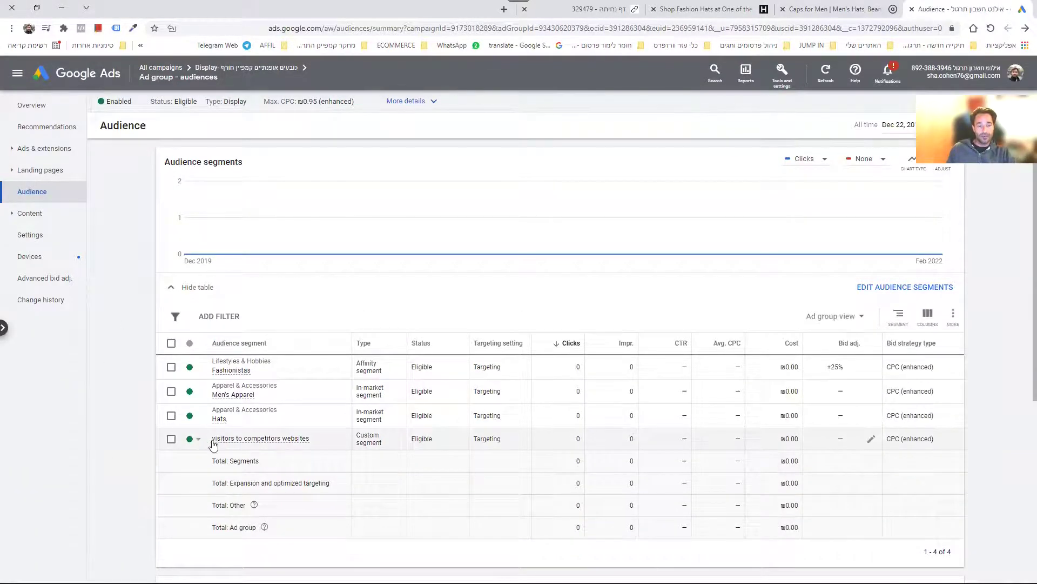
left_click(171, 439)
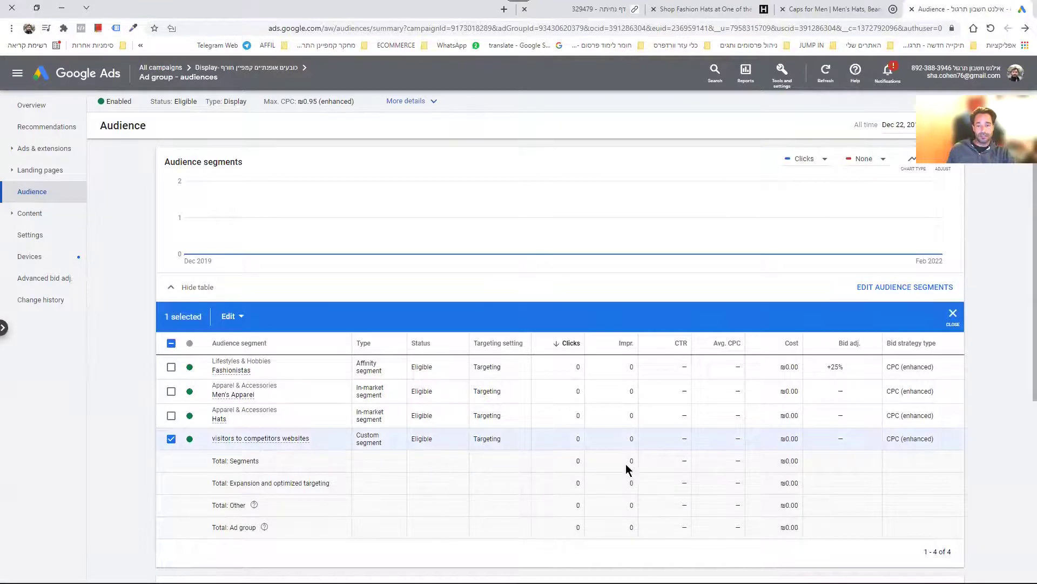
left_click(171, 439)
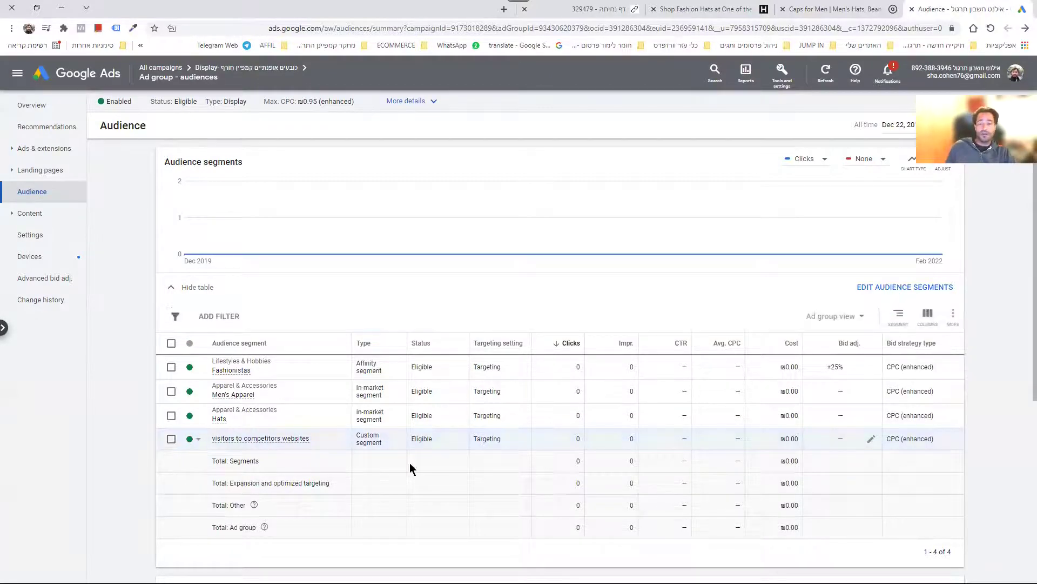
left_click(872, 440)
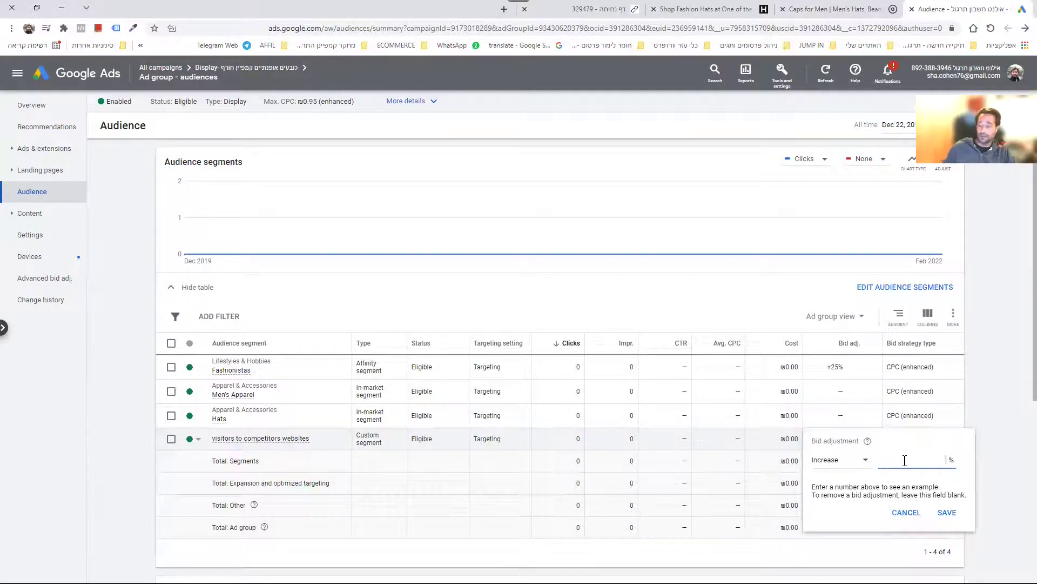
type("100")
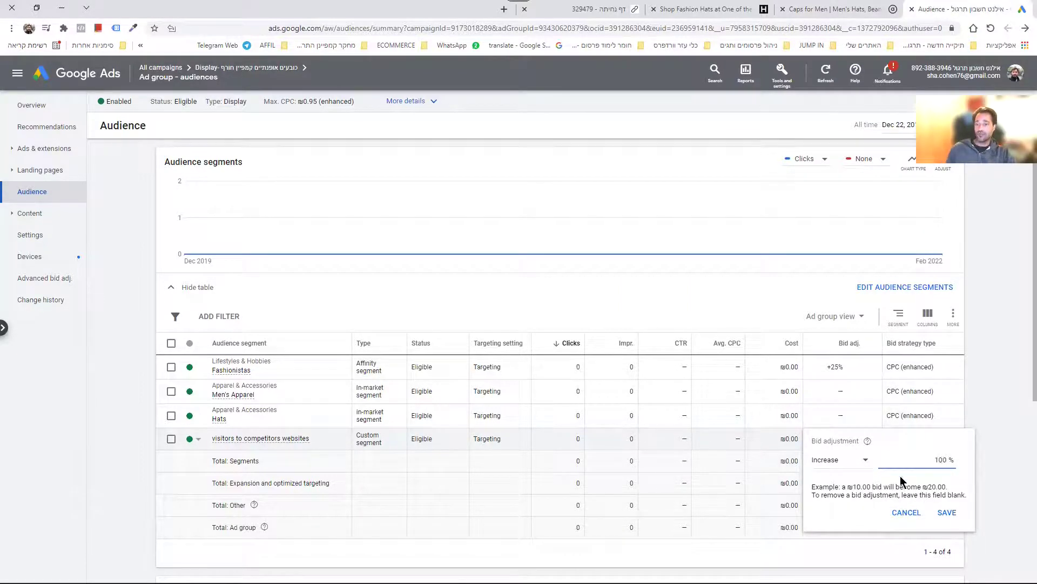
left_click(952, 515)
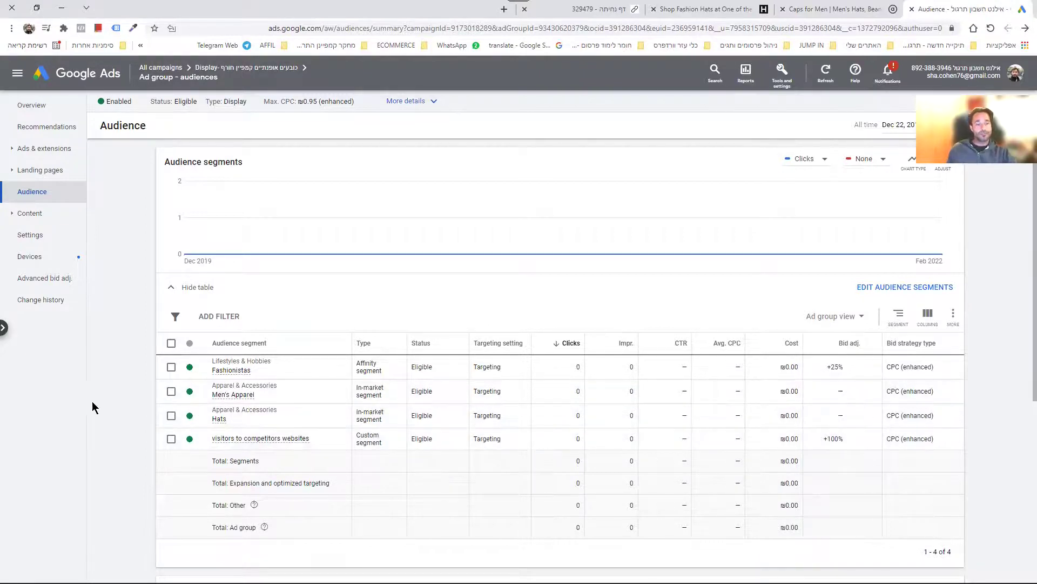
left_click(37, 148)
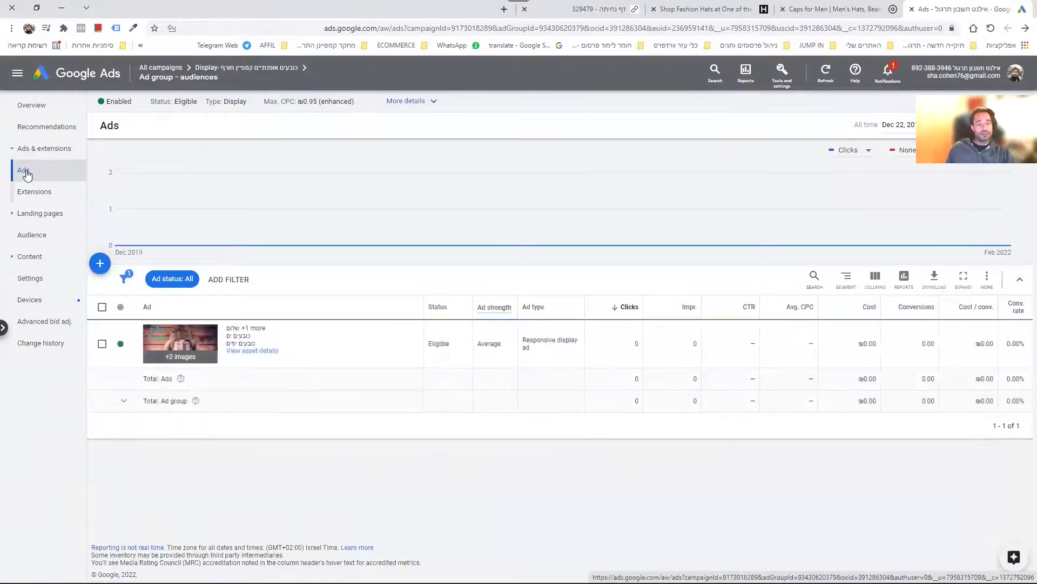